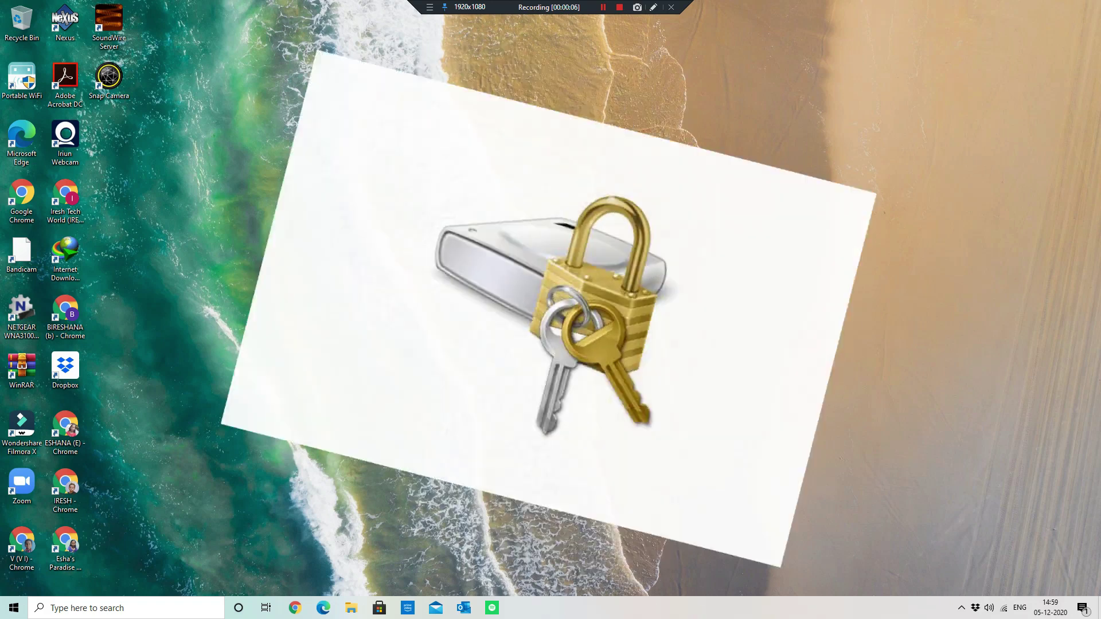
Open File Explorer at This PC and start turning on BitLocker for Local Disk (D:)
click(351, 607)
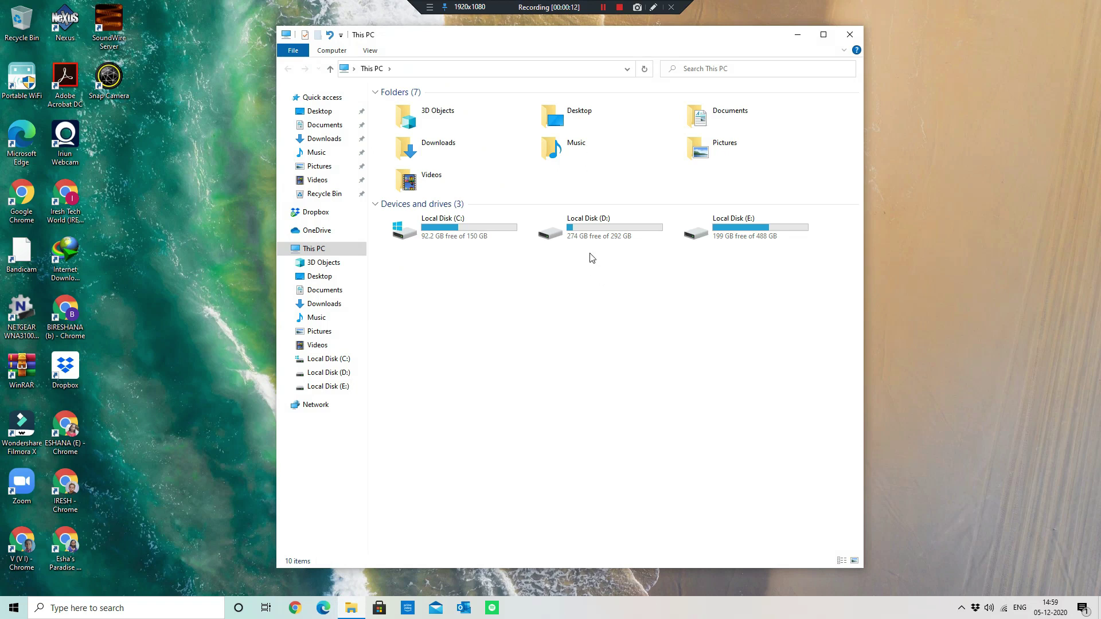
right_click(593, 228)
right_click(577, 230)
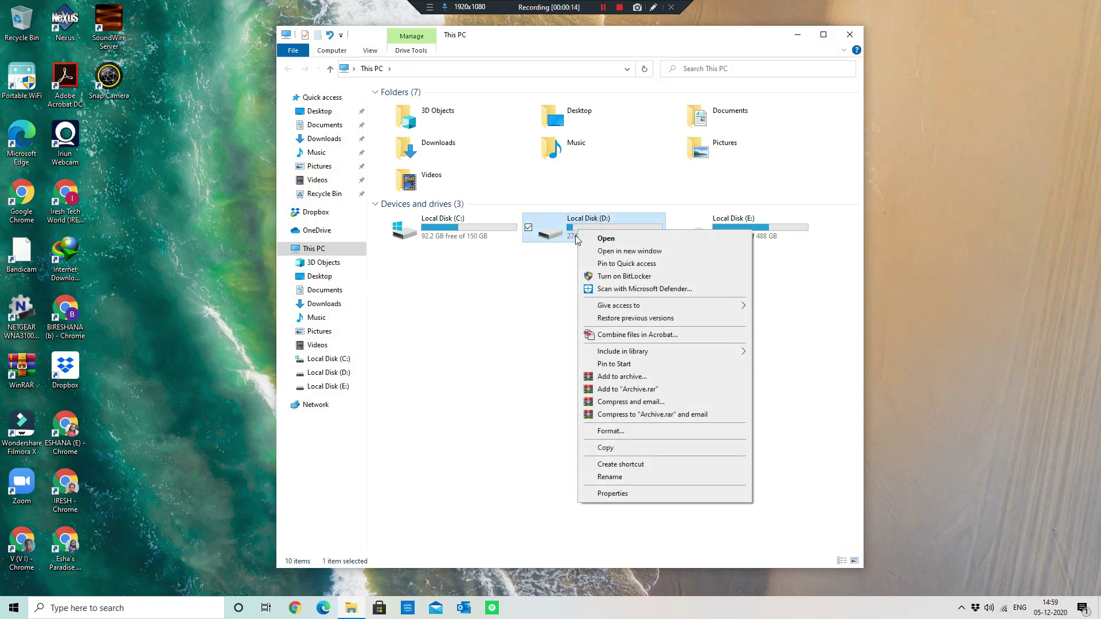
click(635, 277)
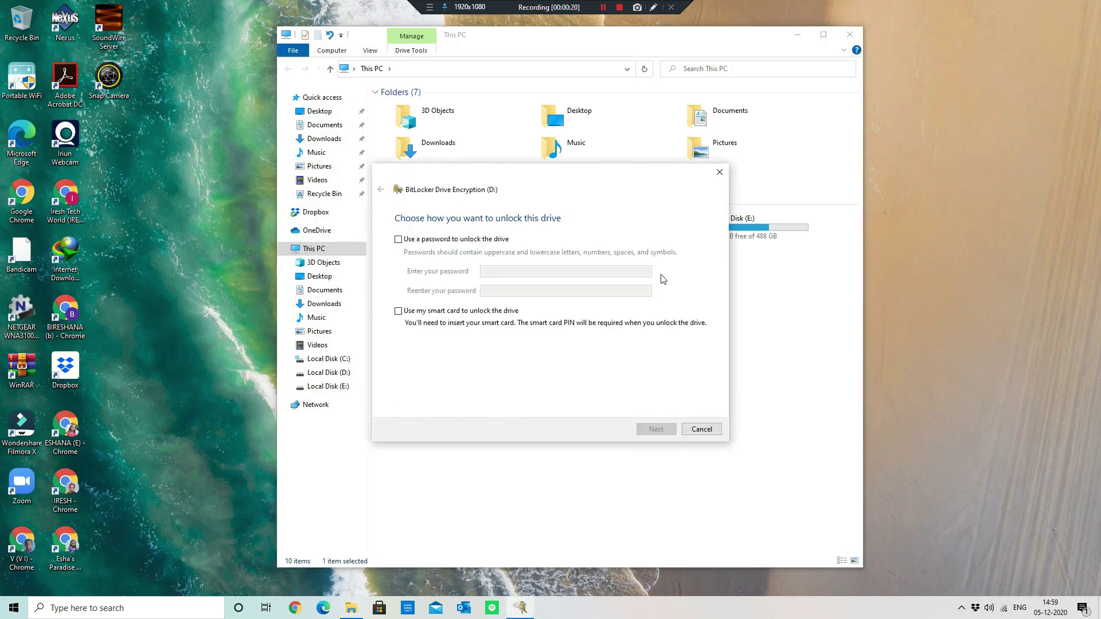
Choose to unlock the drive with a password, enter and re-enter the drive password, and continue to the recovery key backup
click(398, 240)
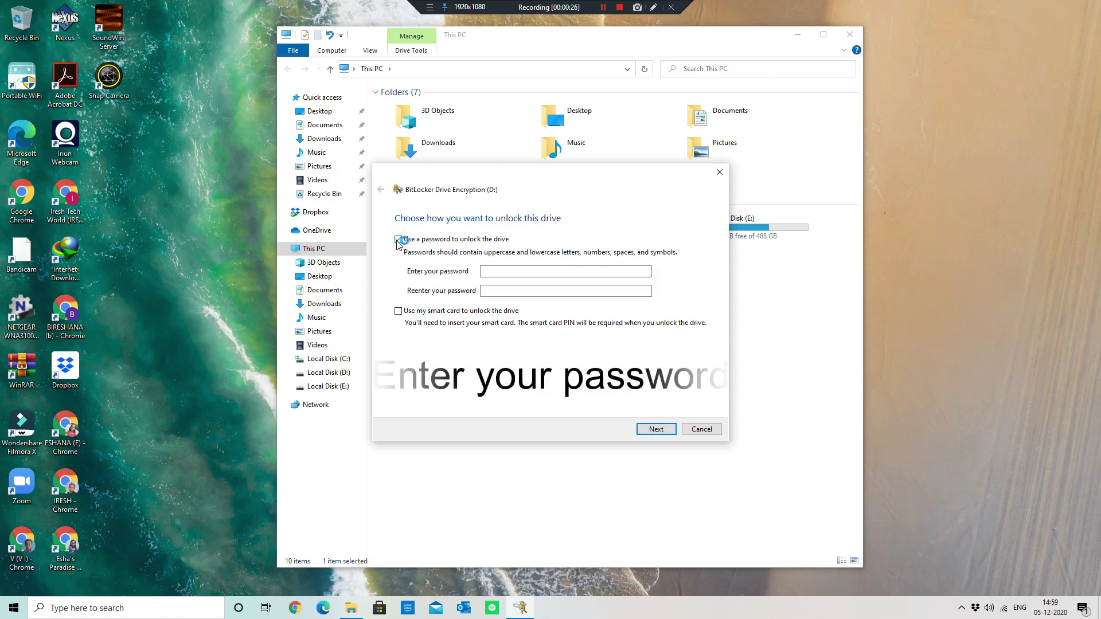
click(509, 270)
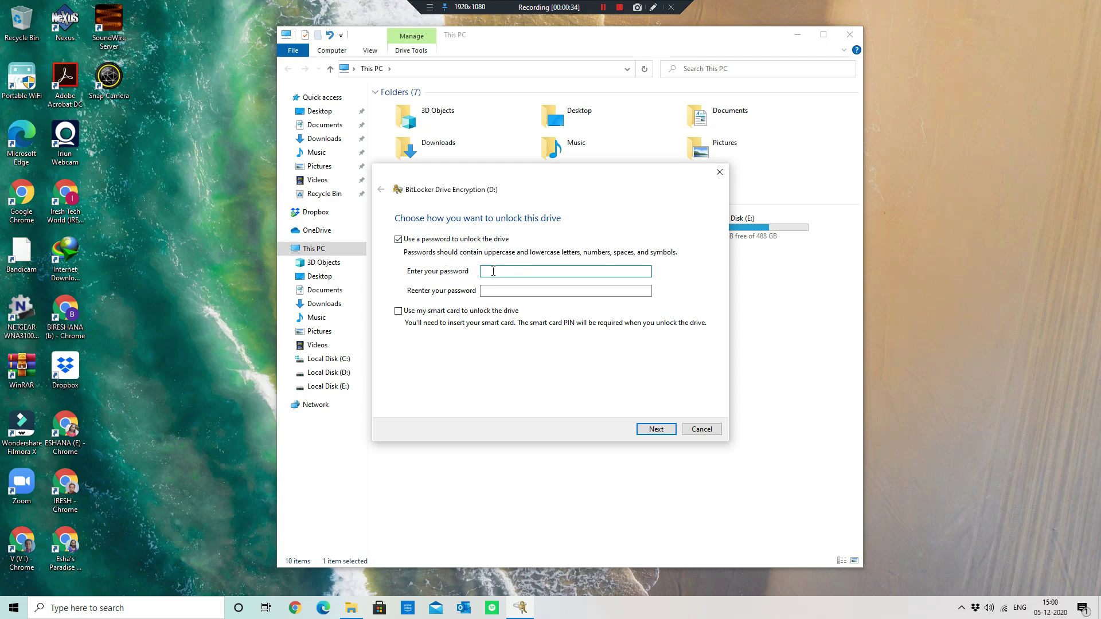
key(ctrl+v)
key(Tab)
key(ctrl+v)
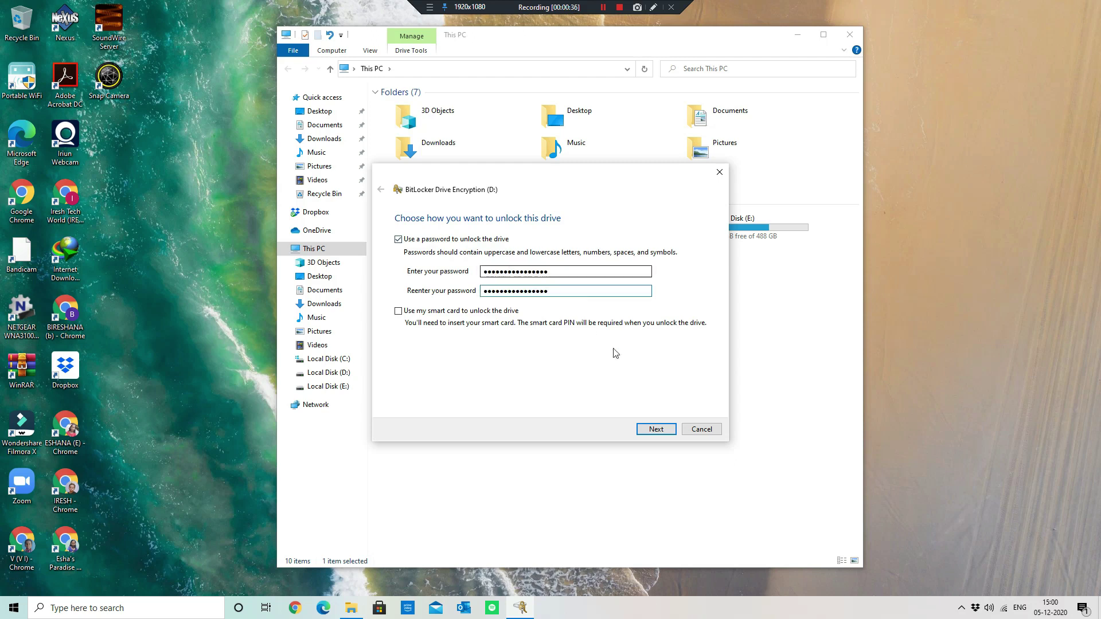
click(646, 430)
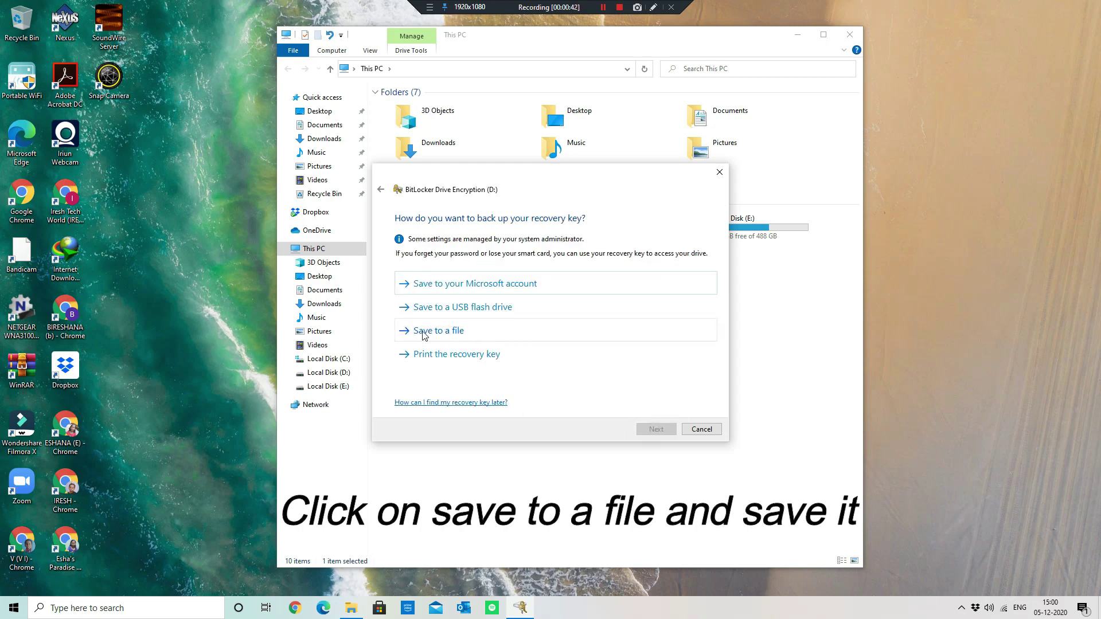
Back up the recovery key as a text file on the Desktop and continue to the encryption scope options
click(451, 332)
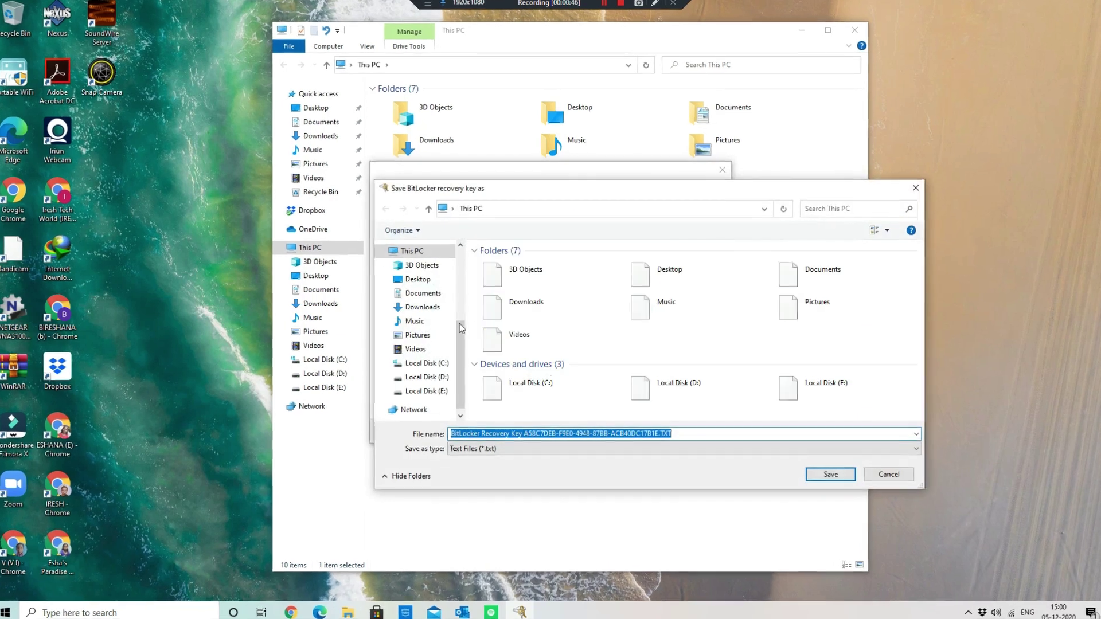
click(421, 280)
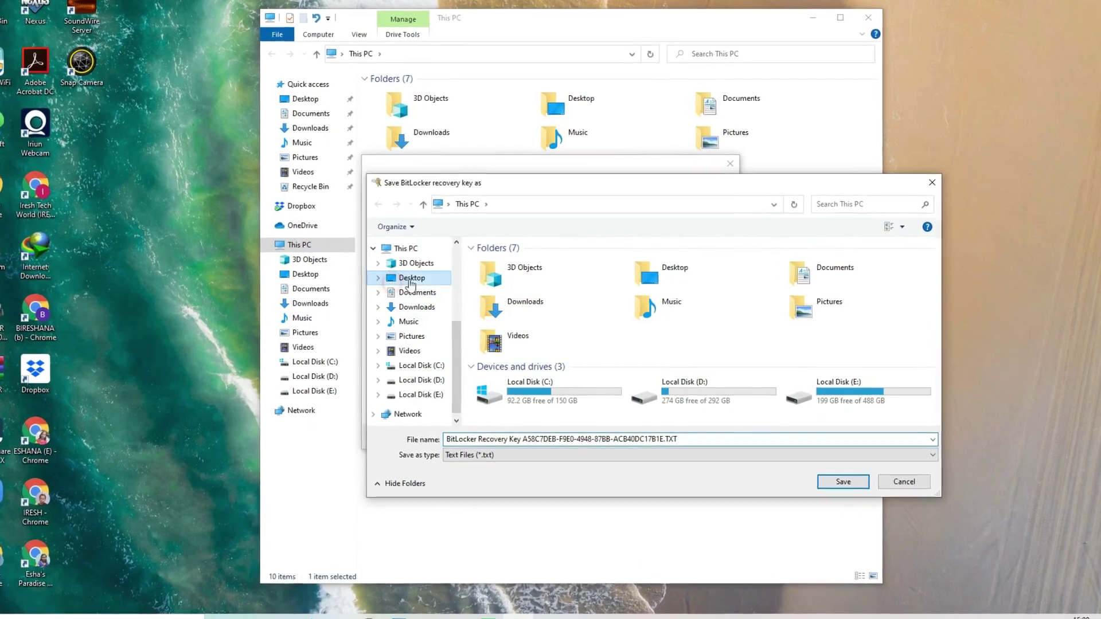
click(848, 485)
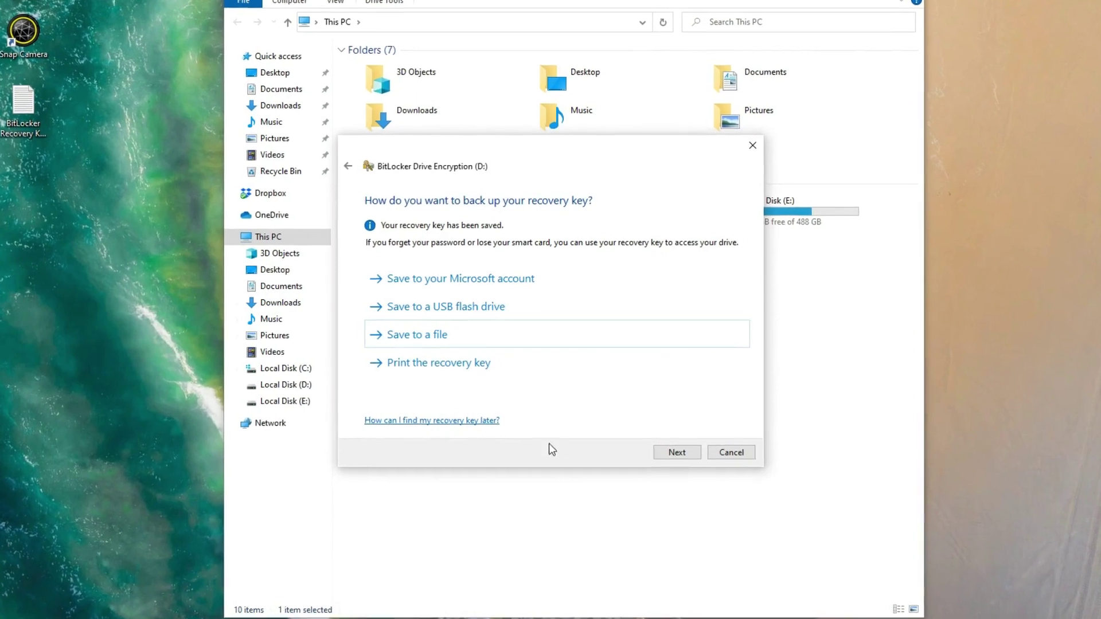
click(677, 452)
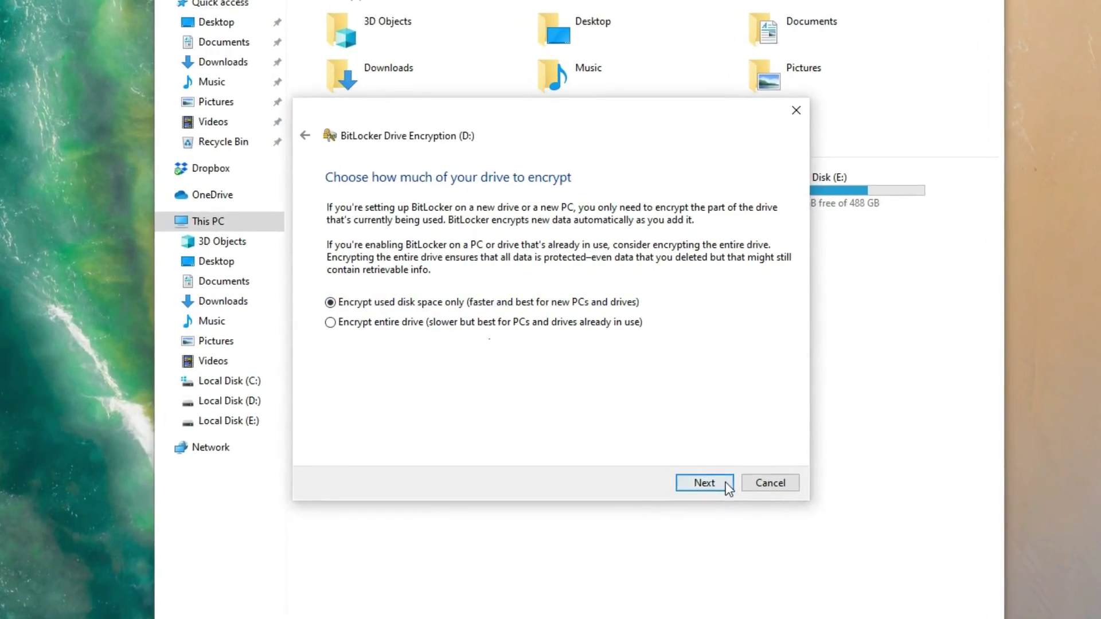
Encrypt used disk space only on drive D: with the new encryption mode and start the encryption
click(719, 478)
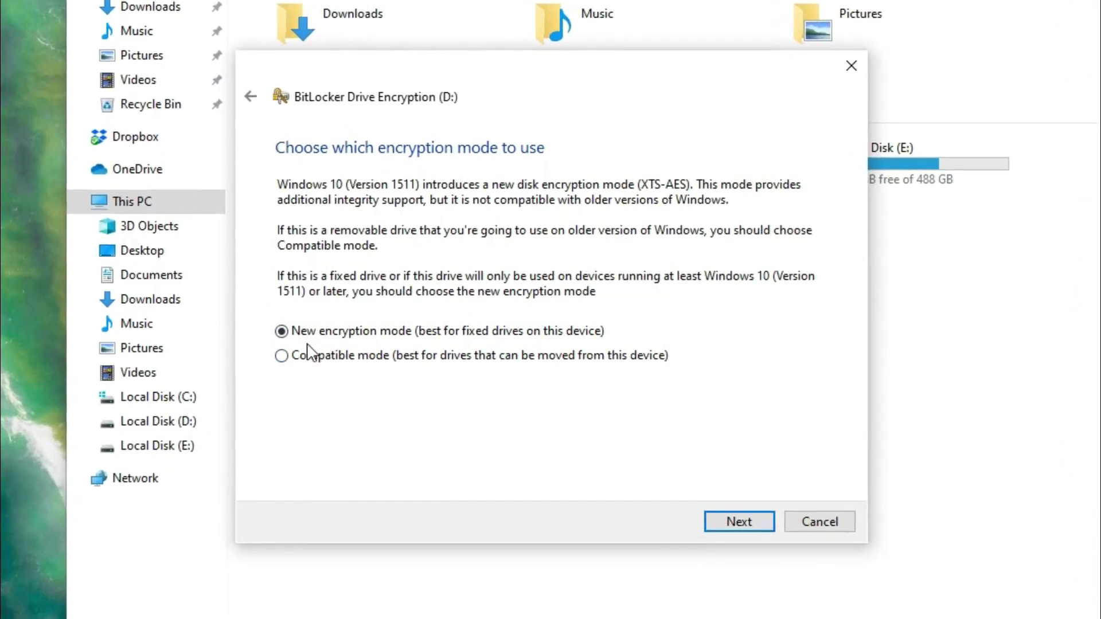
click(291, 355)
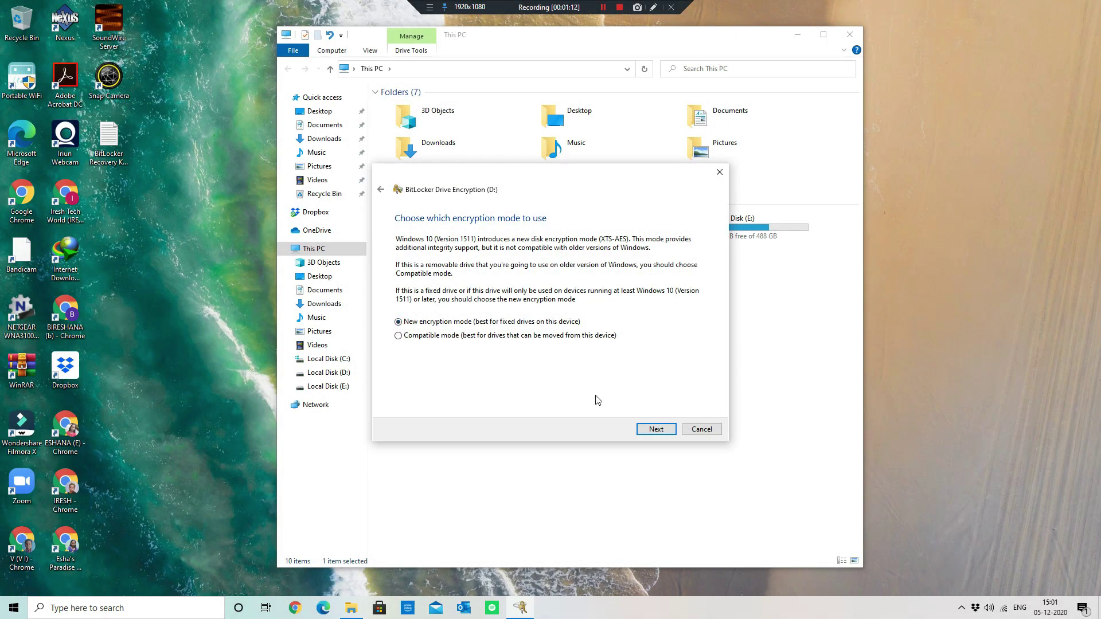
click(652, 431)
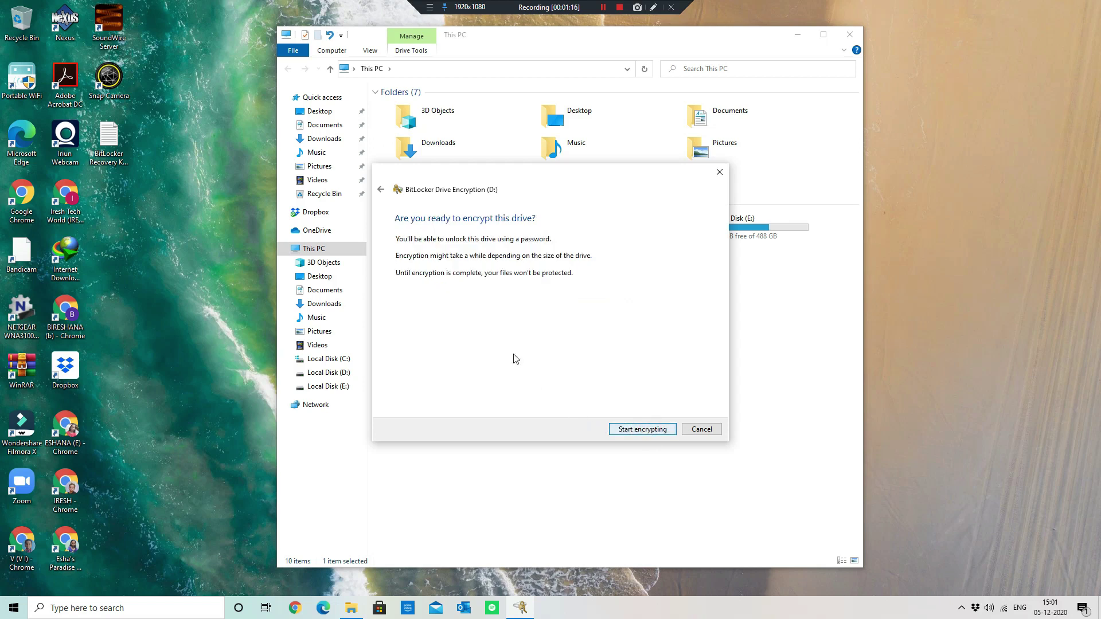
click(626, 432)
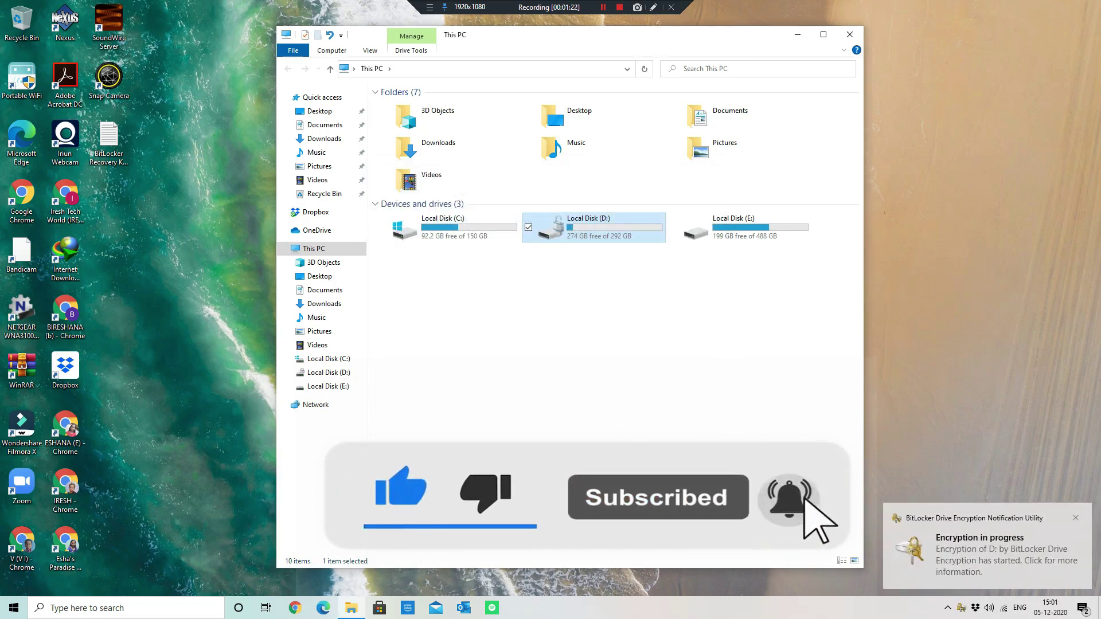
Check the encryption status of drive D:, dismiss it, and examine the BitLocker options offered for Local Disk (D:)
click(901, 552)
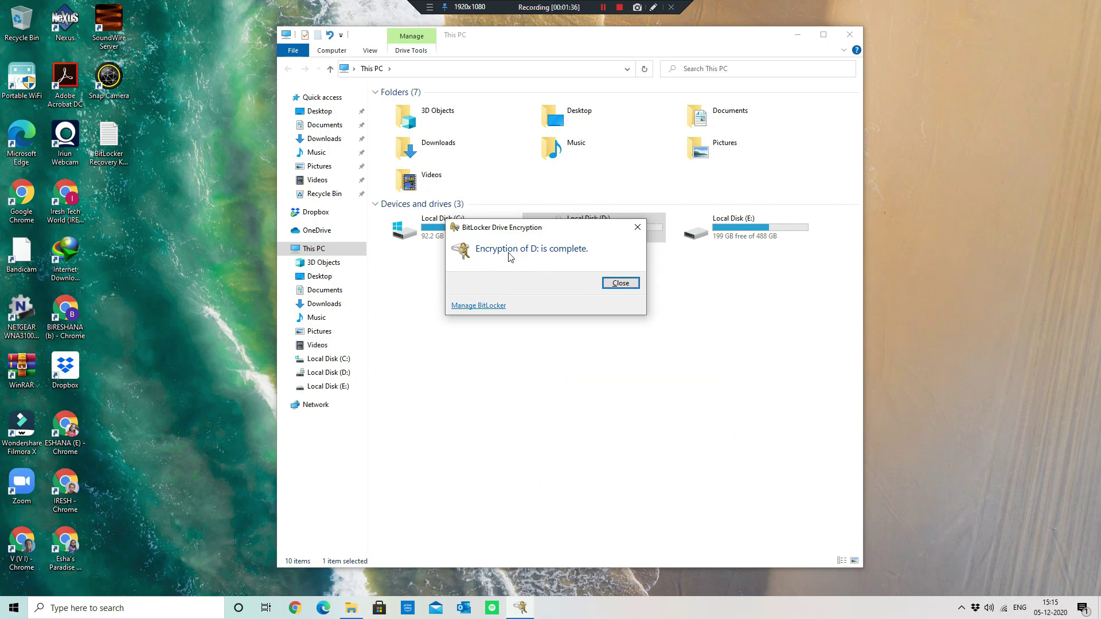
click(620, 282)
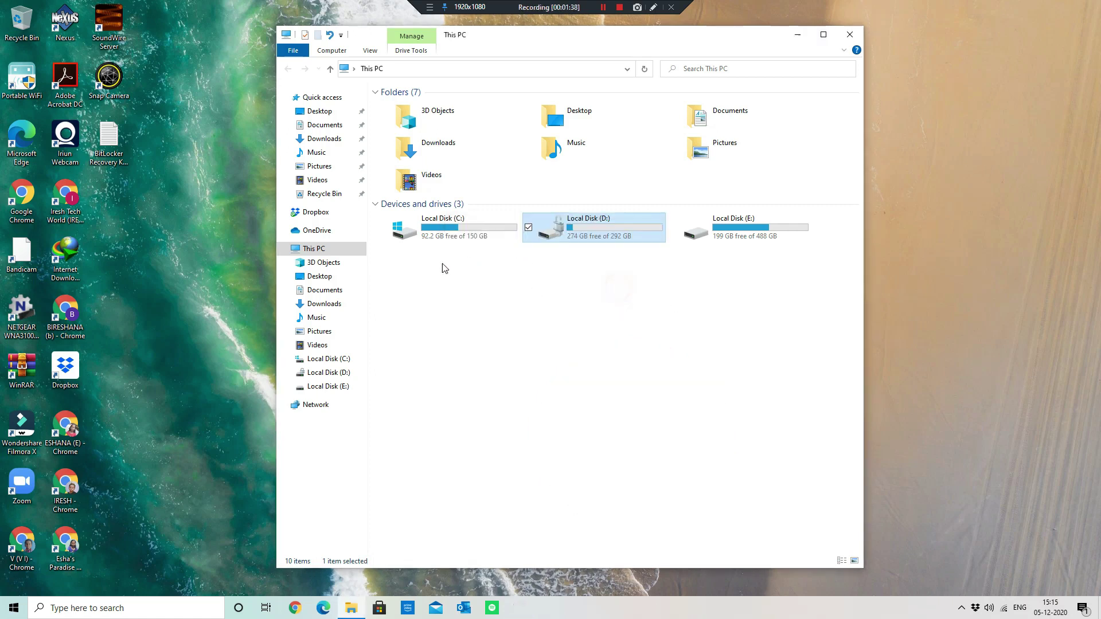
right_click(564, 233)
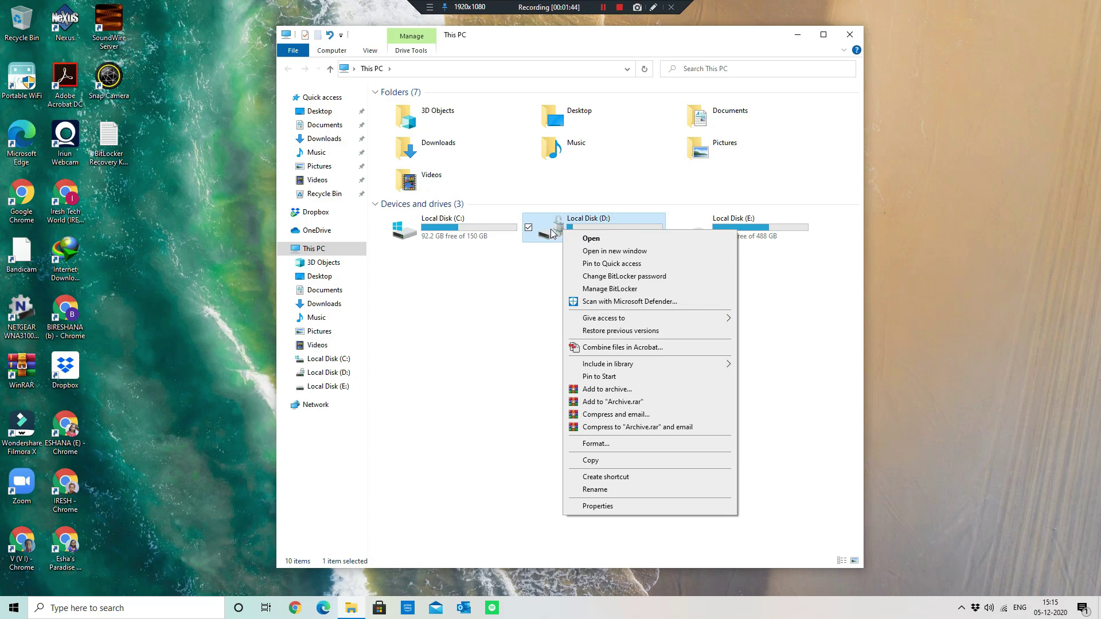
click(431, 319)
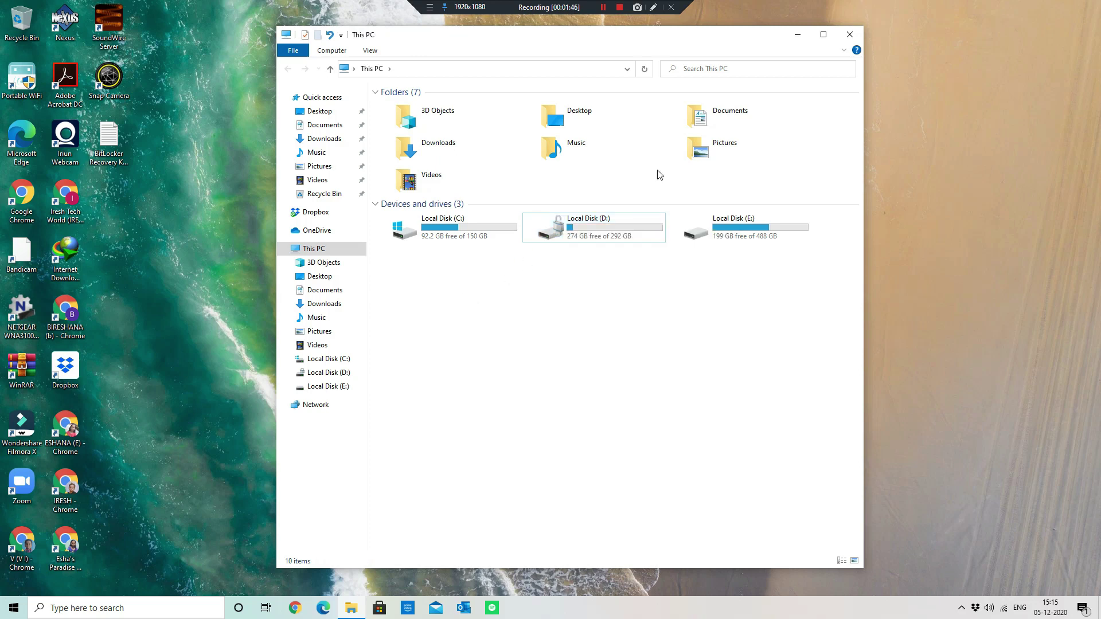
Close the This PC window and open the computer's power options
click(847, 37)
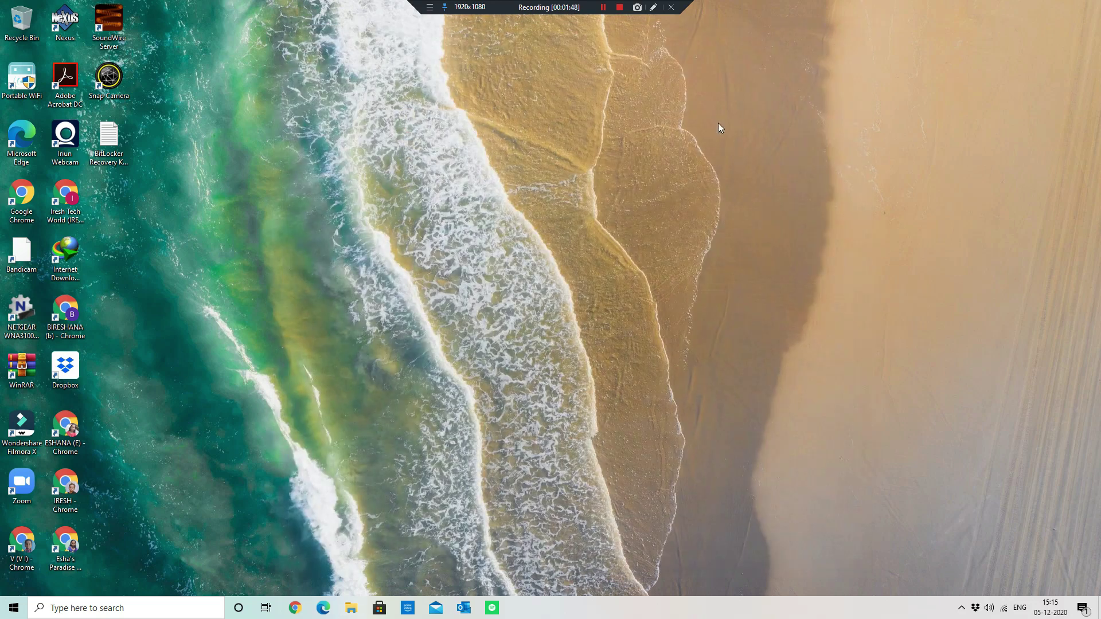
click(12, 606)
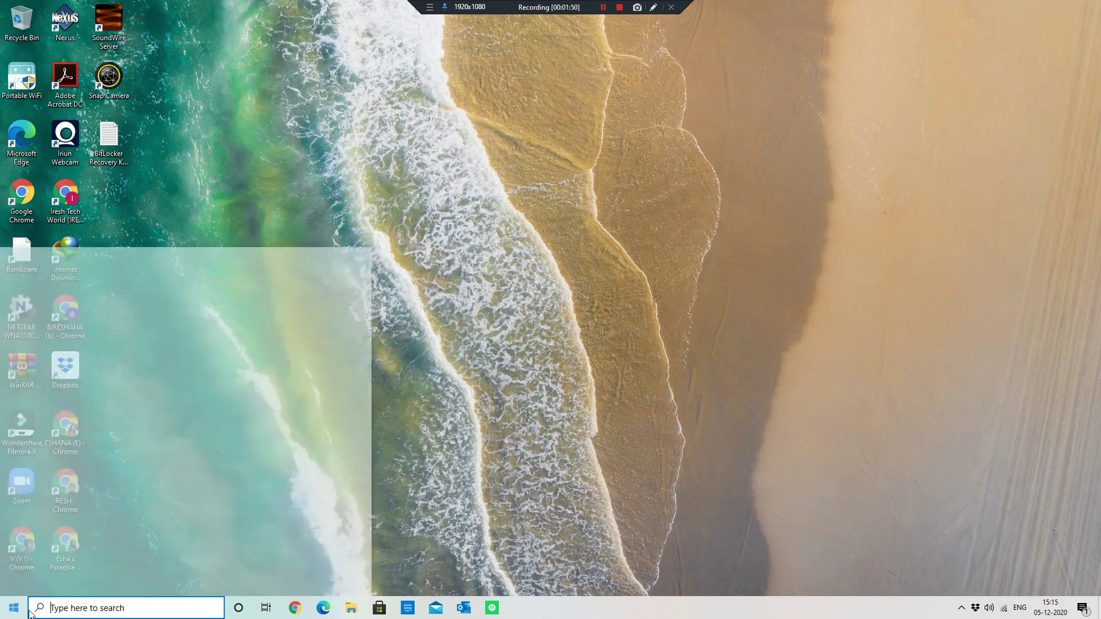
click(15, 582)
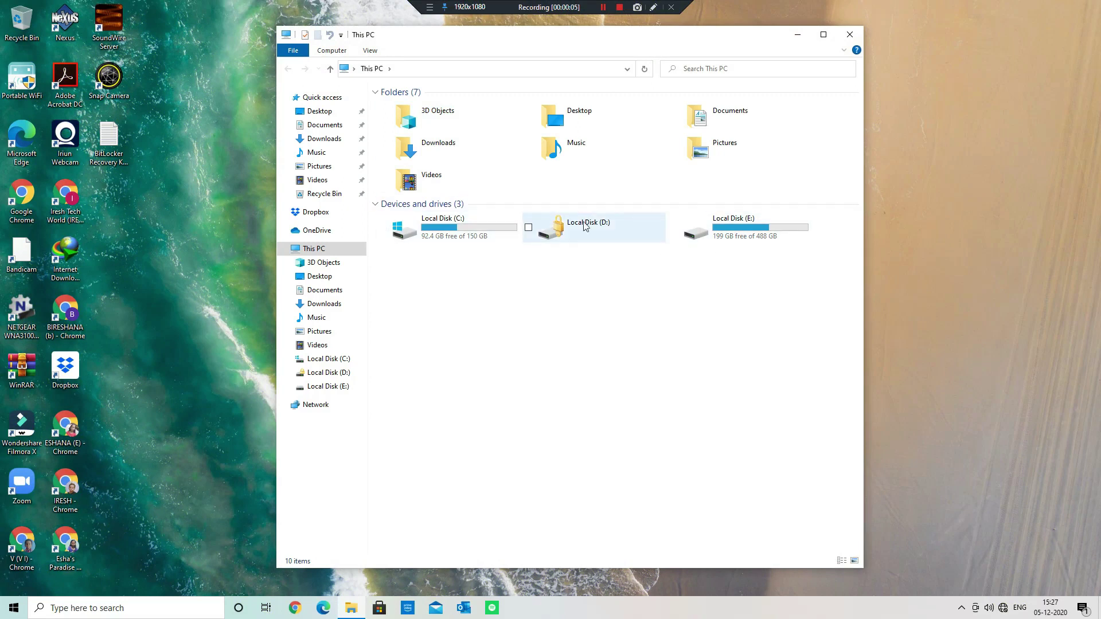
Unlock Local Disk (D:) by entering its drive password, view its contents, and return to This PC
double_click(609, 235)
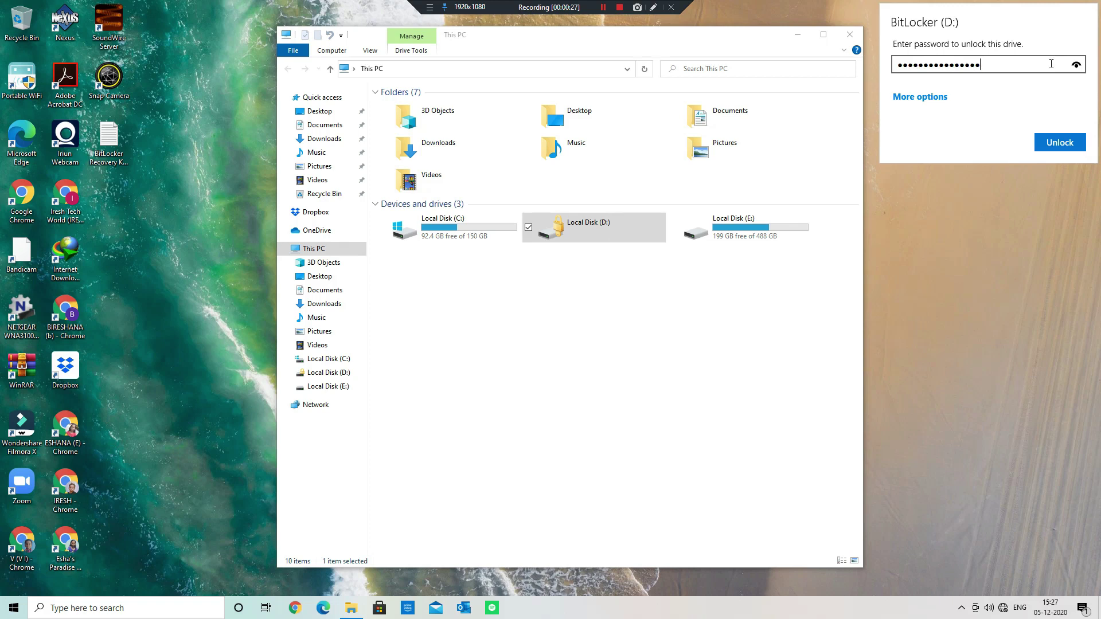
click(1060, 143)
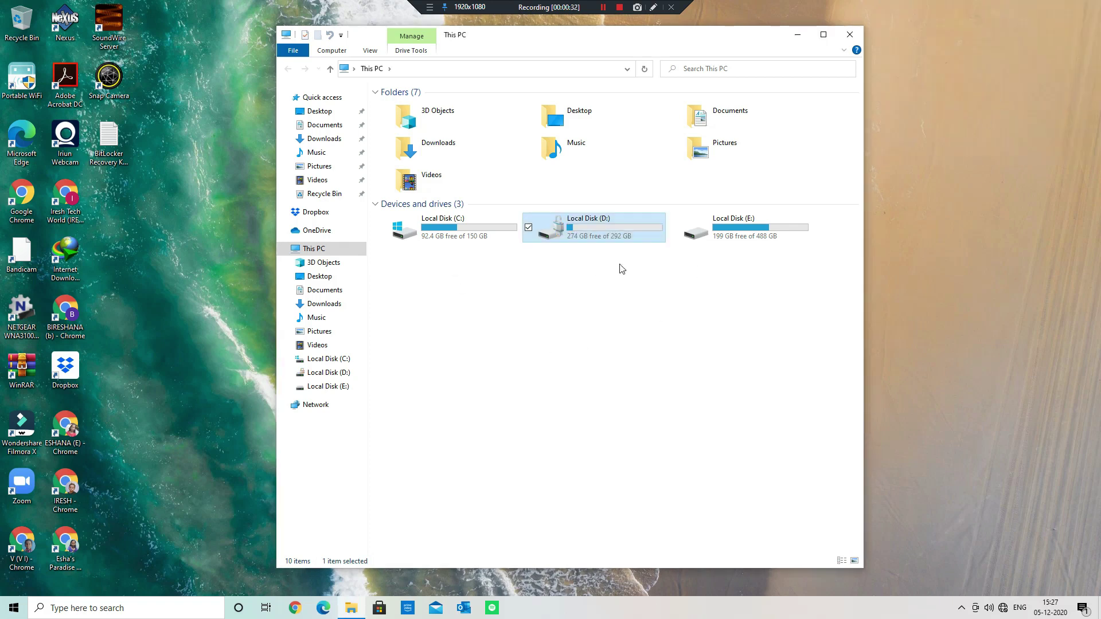
double_click(585, 229)
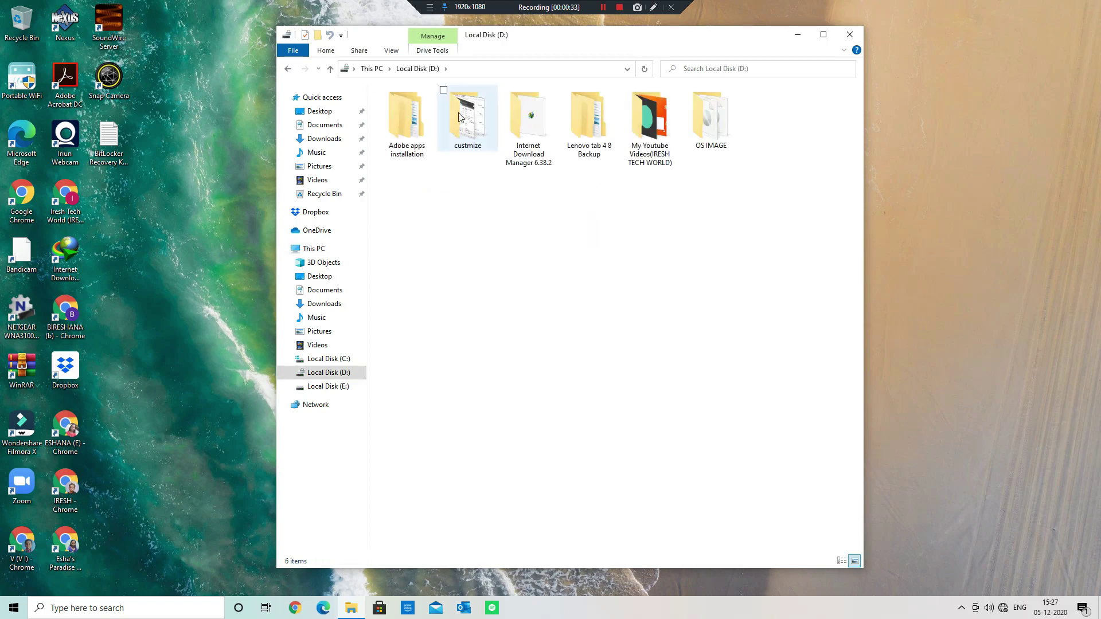
click(288, 70)
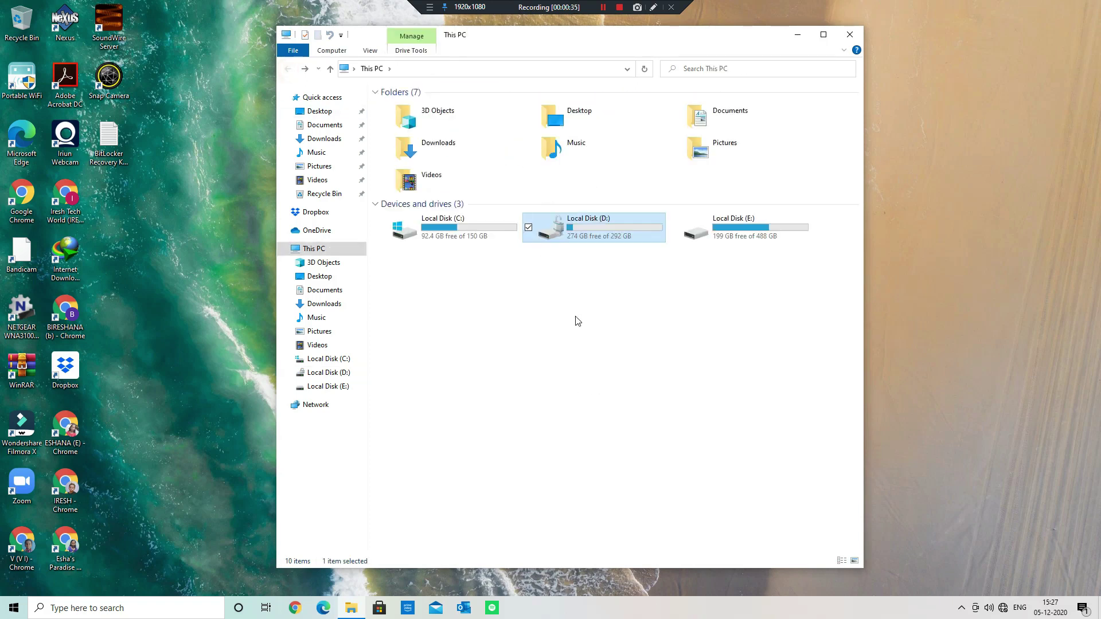
click(590, 280)
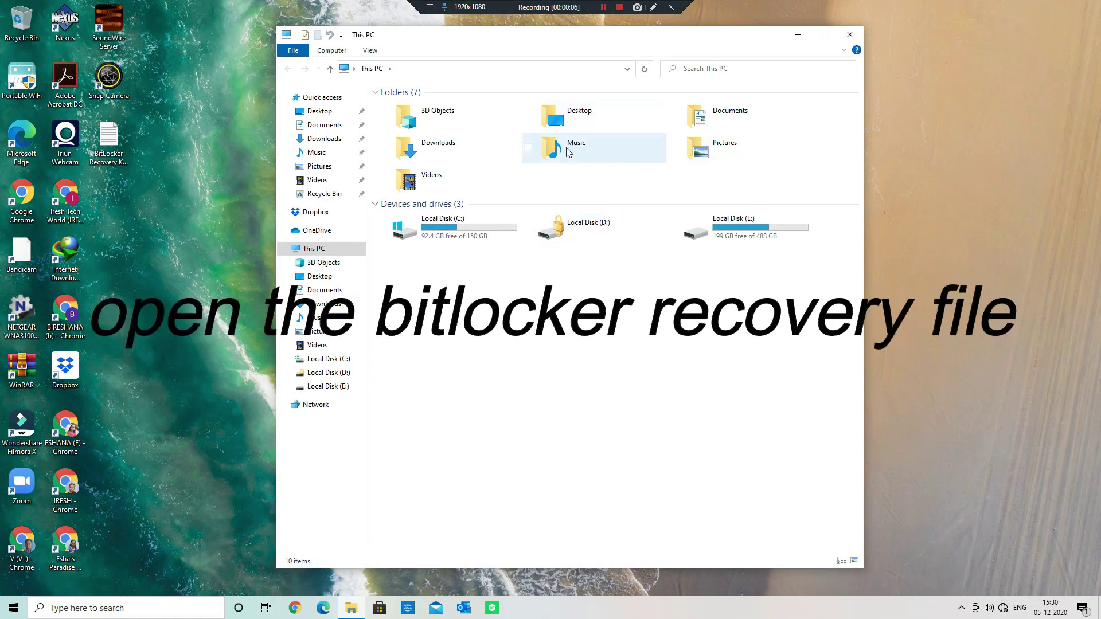
Copy the recovery key from the BitLocker Recovery Key text file on the desktop and close the file
double_click(114, 146)
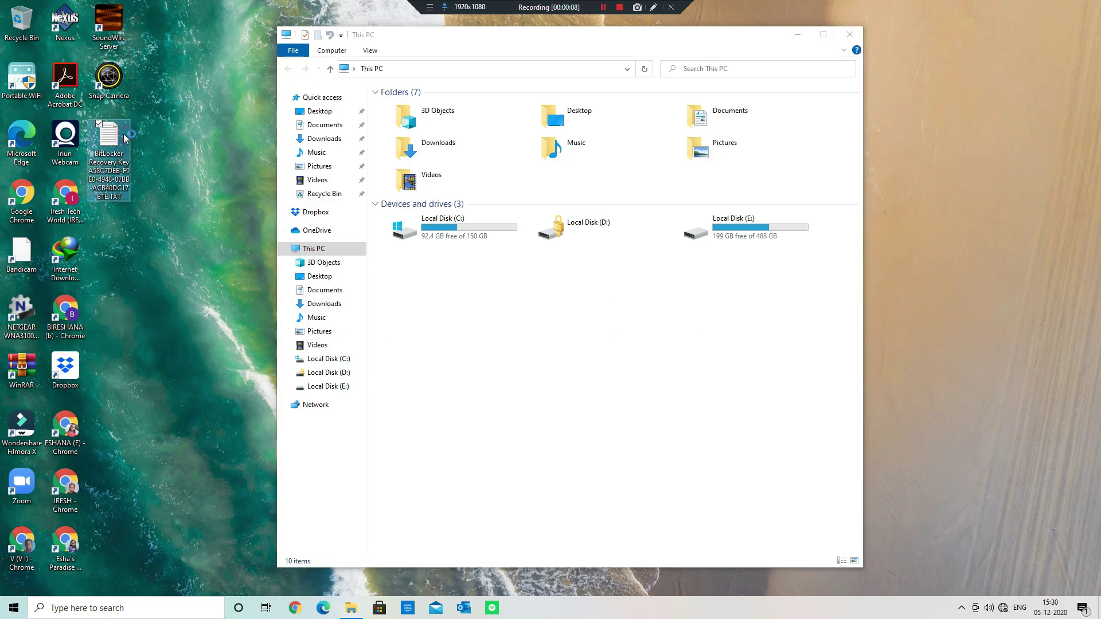
drag(191, 188, 460, 190)
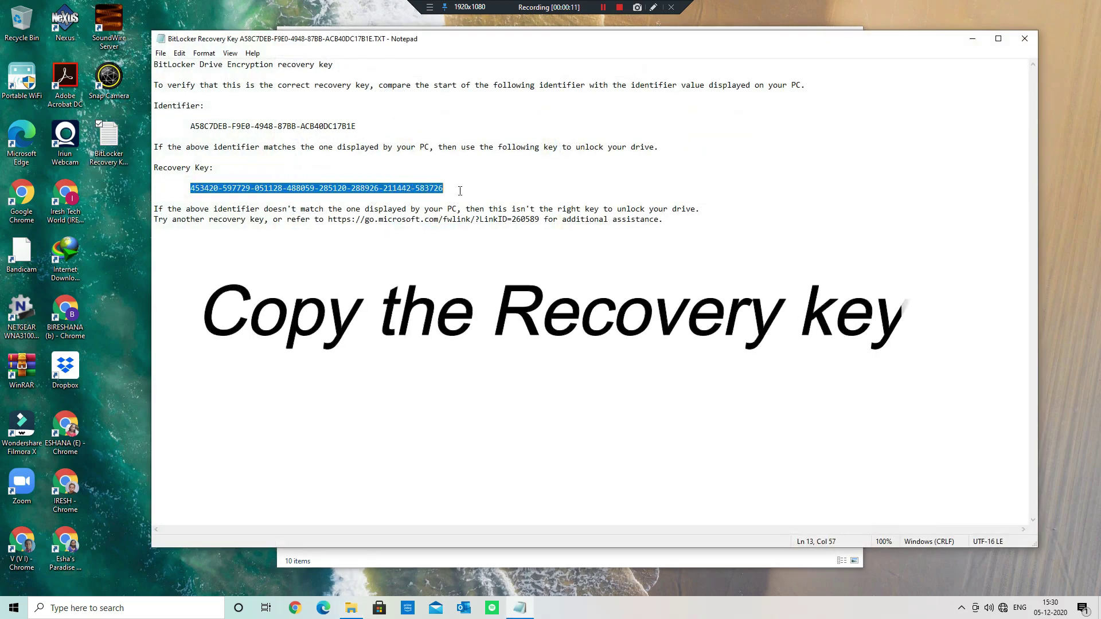
right_click(356, 190)
click(397, 223)
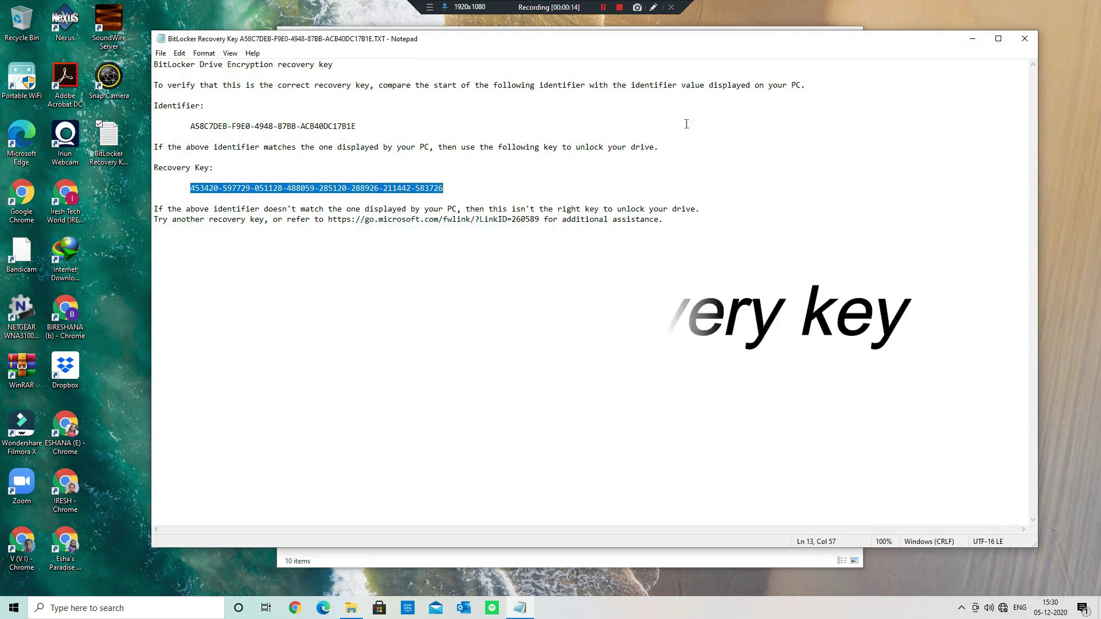
click(1024, 38)
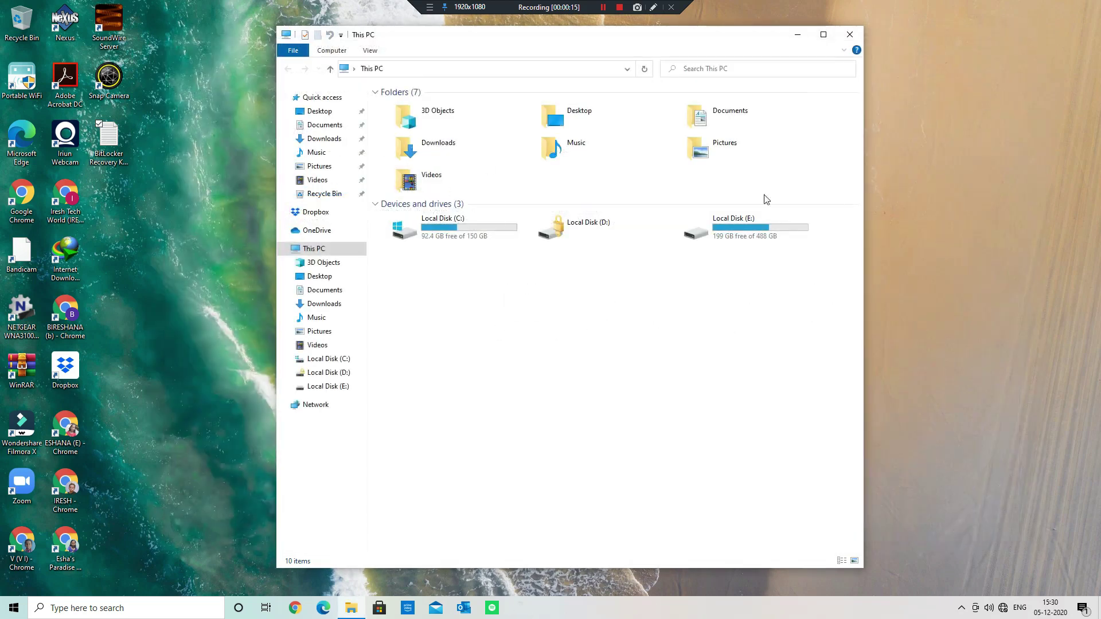
Unlock Local Disk (D:) by pasting the copied BitLocker recovery key instead of the password, and close the This PC window
click(590, 229)
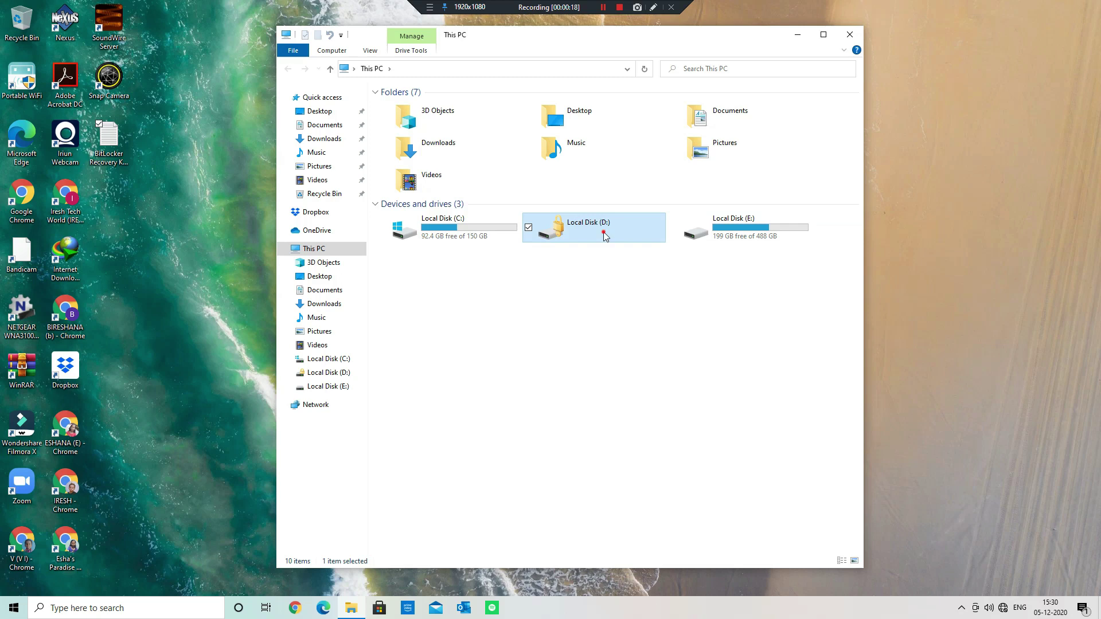
double_click(603, 231)
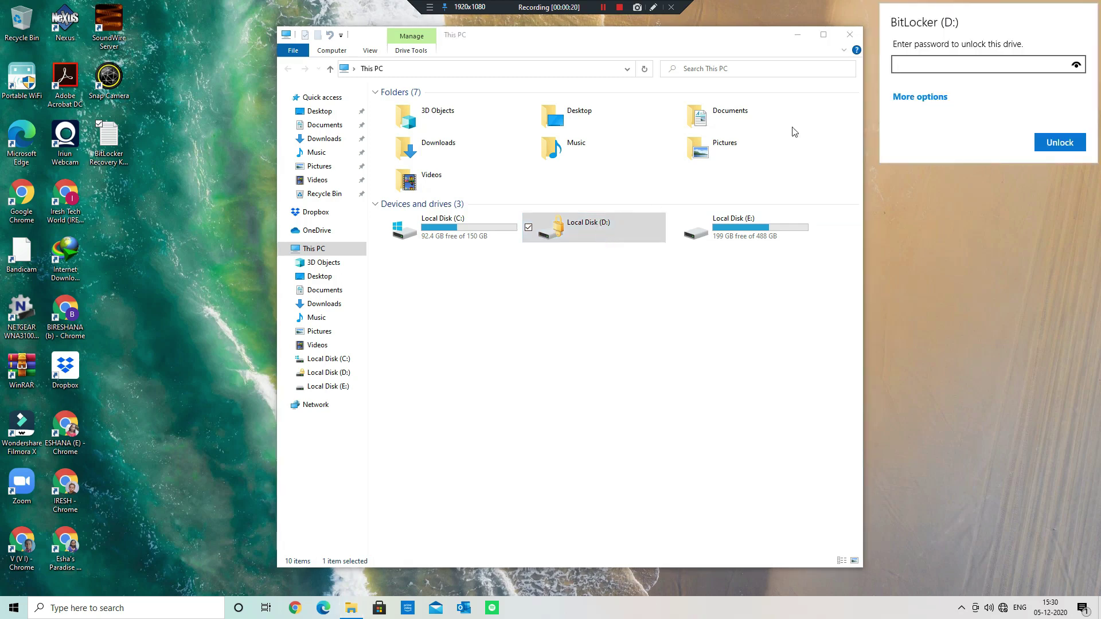
click(823, 36)
click(823, 35)
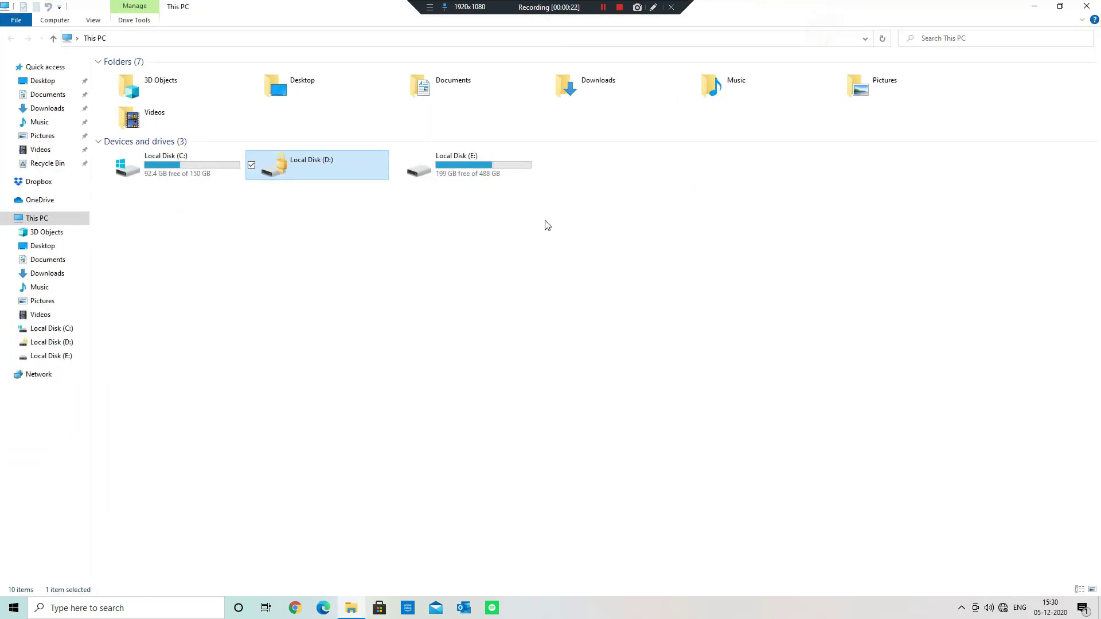
double_click(357, 176)
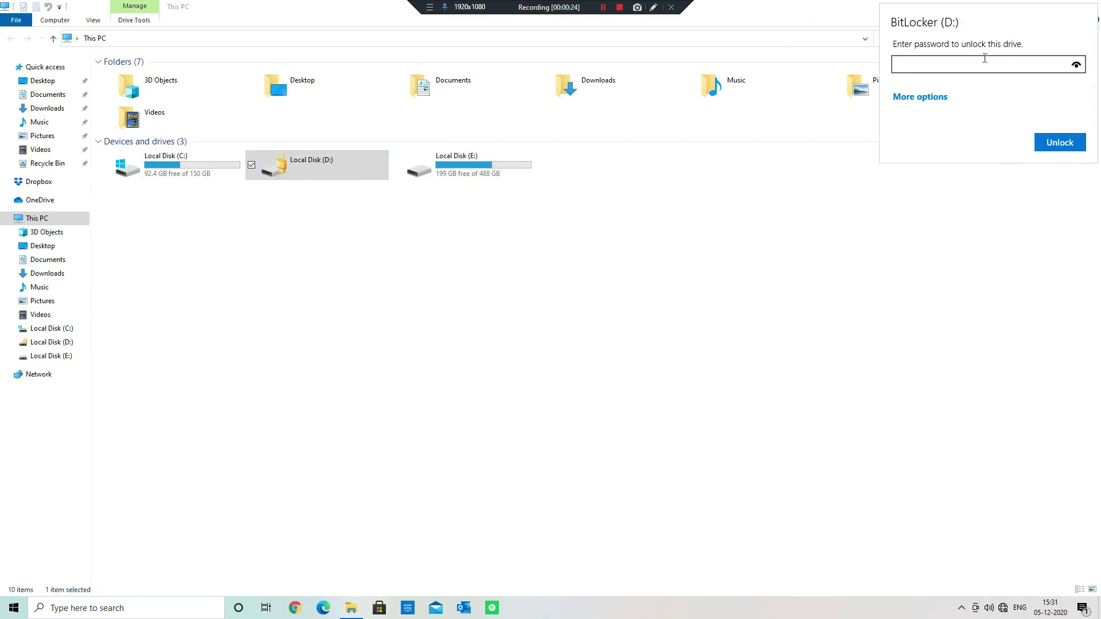
click(902, 97)
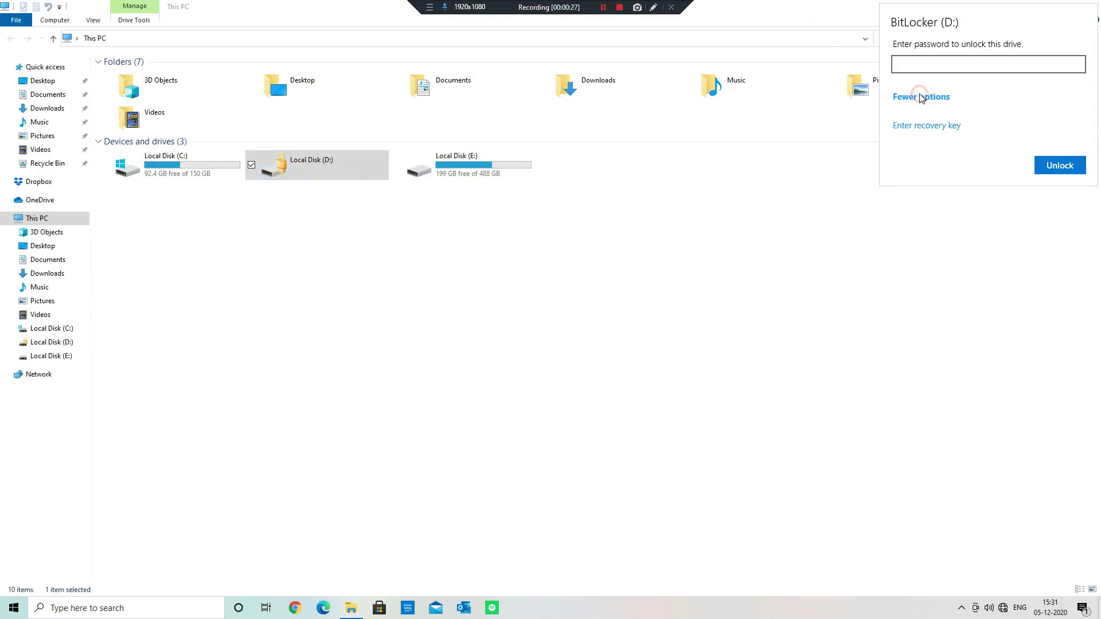
click(944, 126)
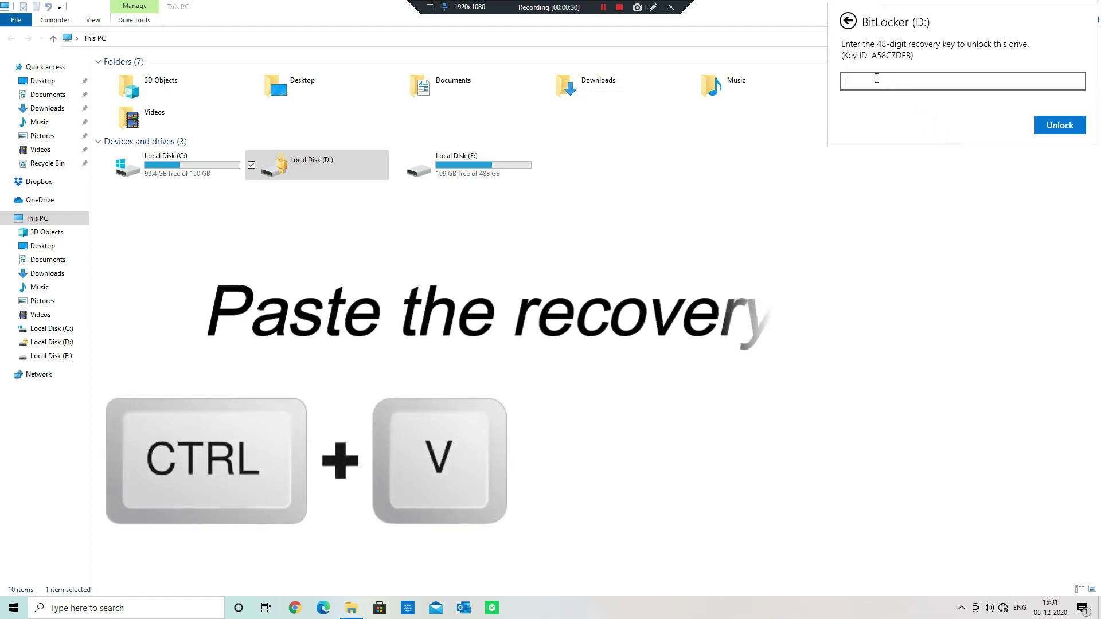
key(ctrl+v)
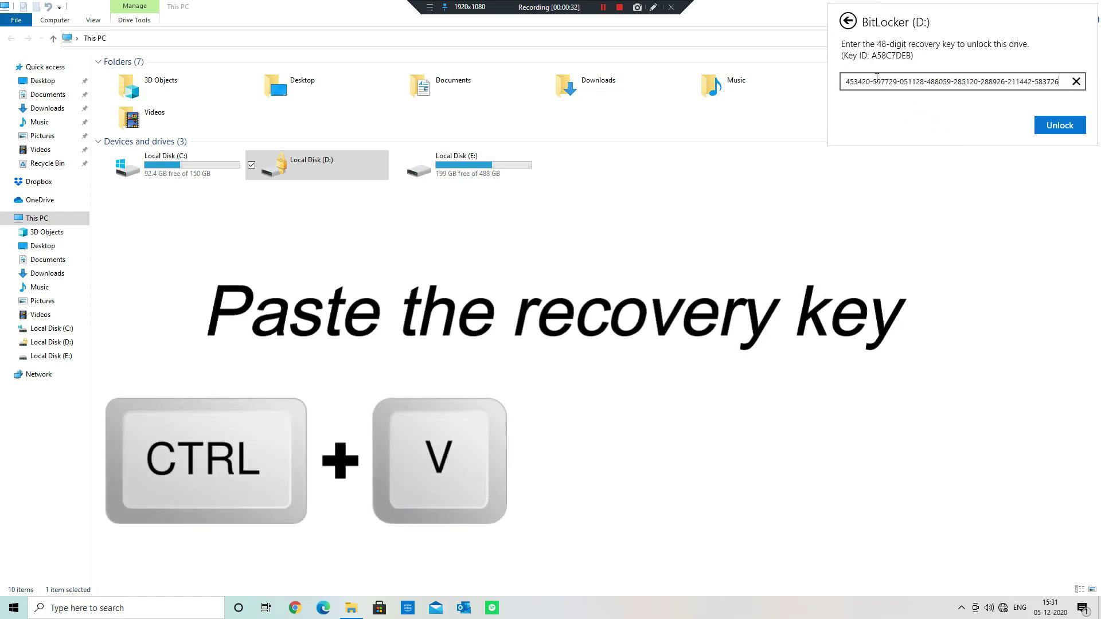
click(1073, 127)
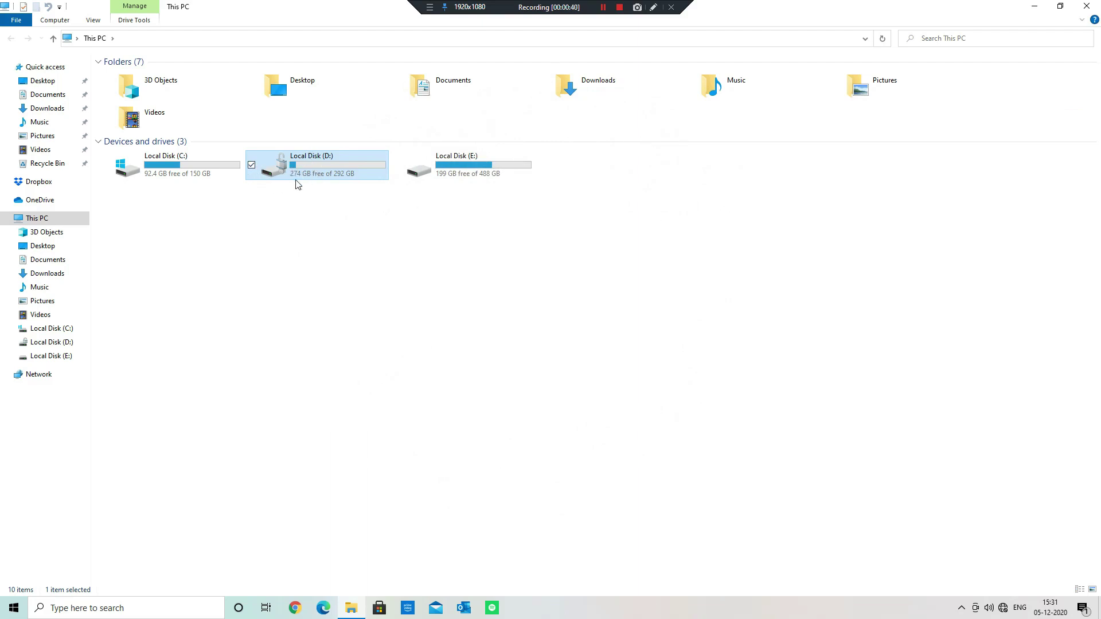
click(292, 230)
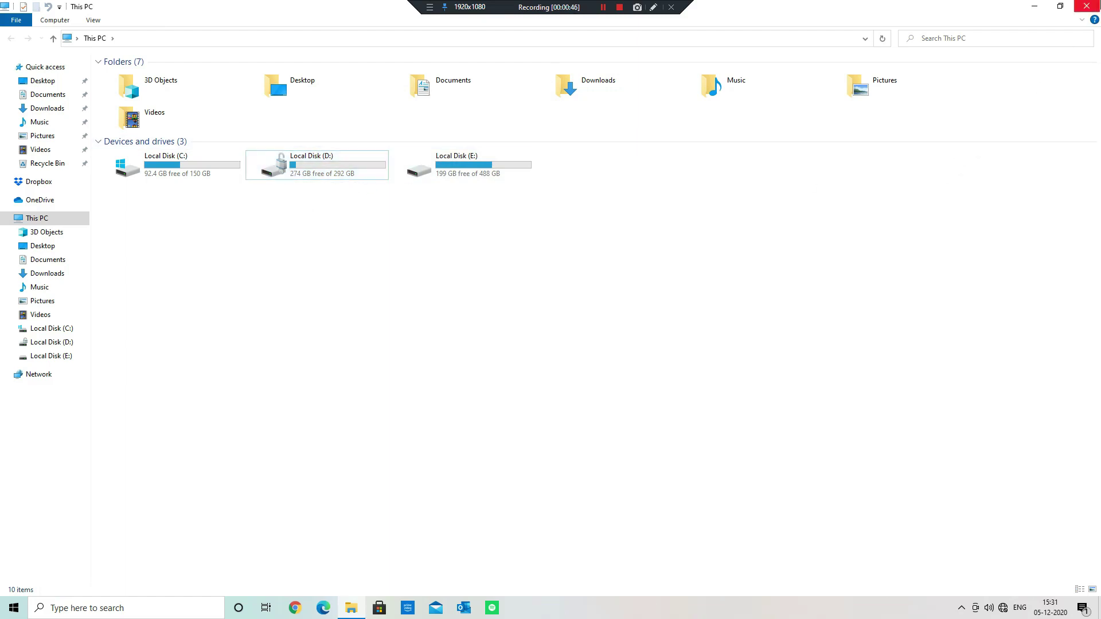
click(1086, 5)
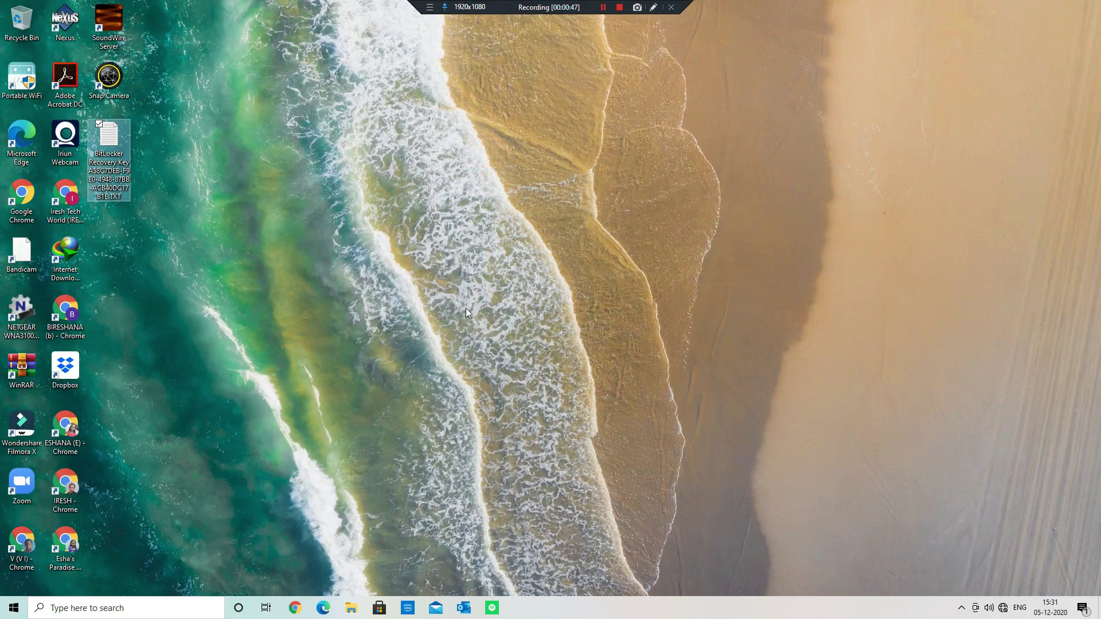
Search Windows for "manage bit", open Manage BitLocker, and expand the BitLocker options for drive D:
click(103, 609)
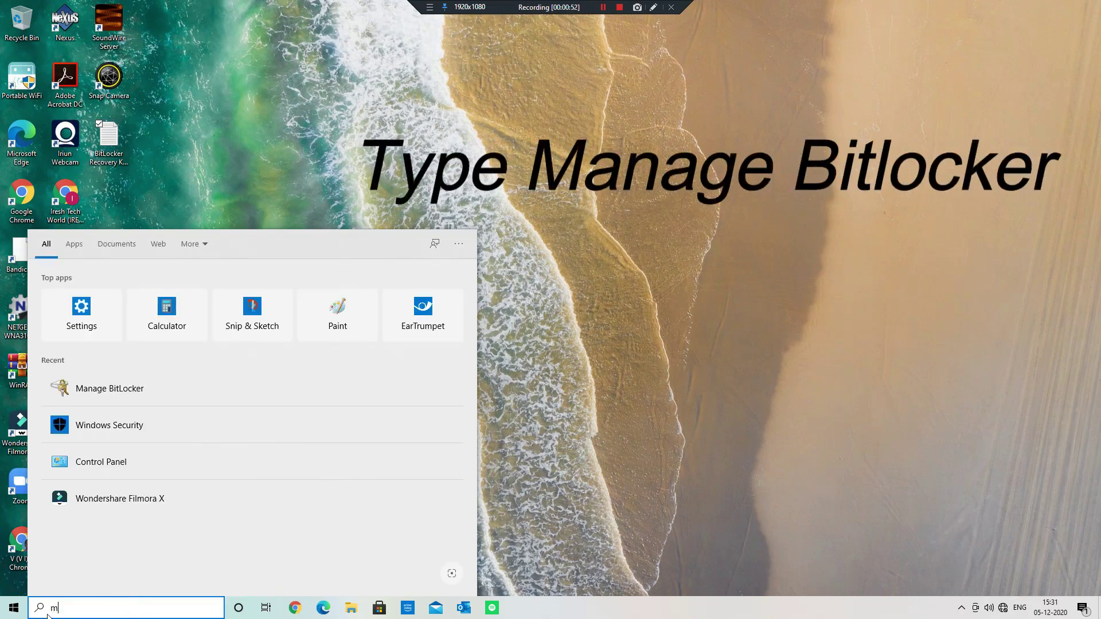
text(manage)
text(bit)
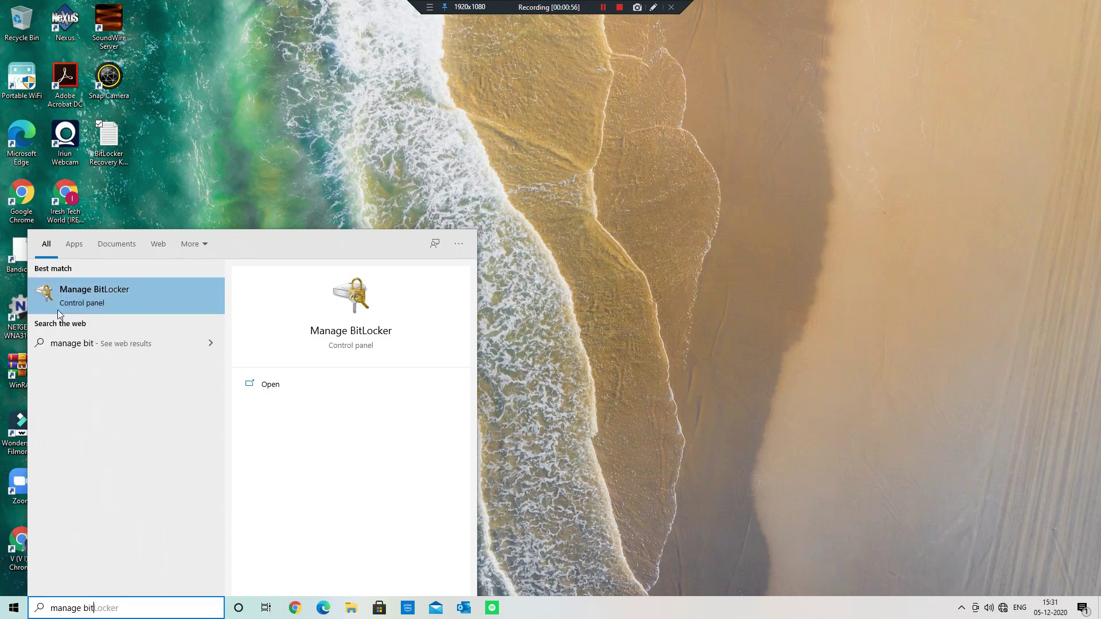
click(292, 388)
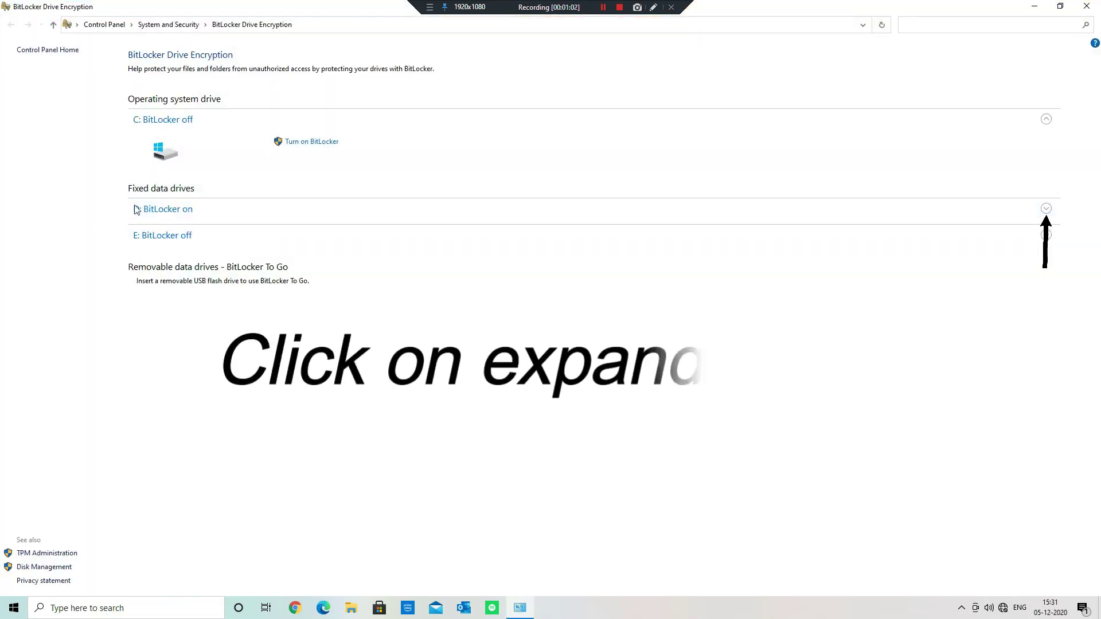
click(1046, 209)
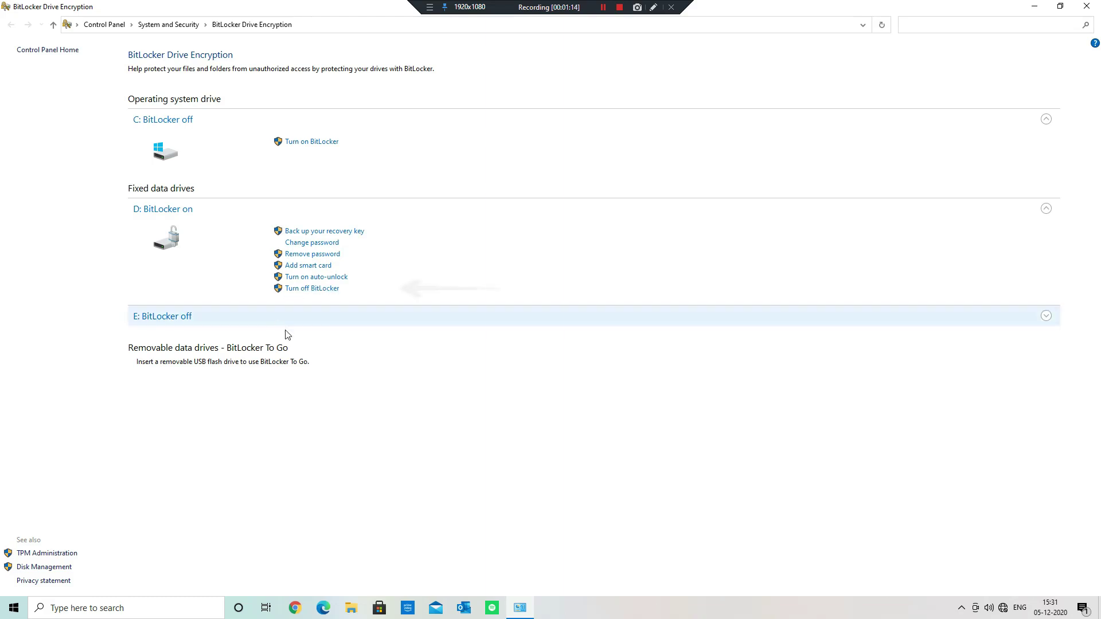
Turn off BitLocker for drive D:, follow the decryption until it is complete, and dismiss its dialog
click(309, 291)
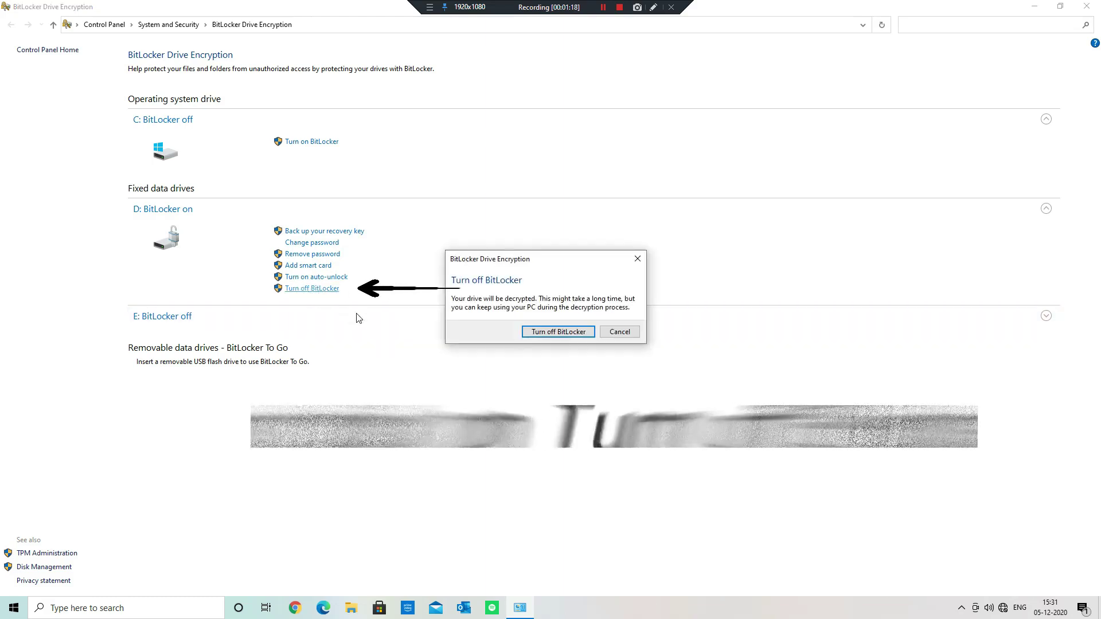
click(536, 333)
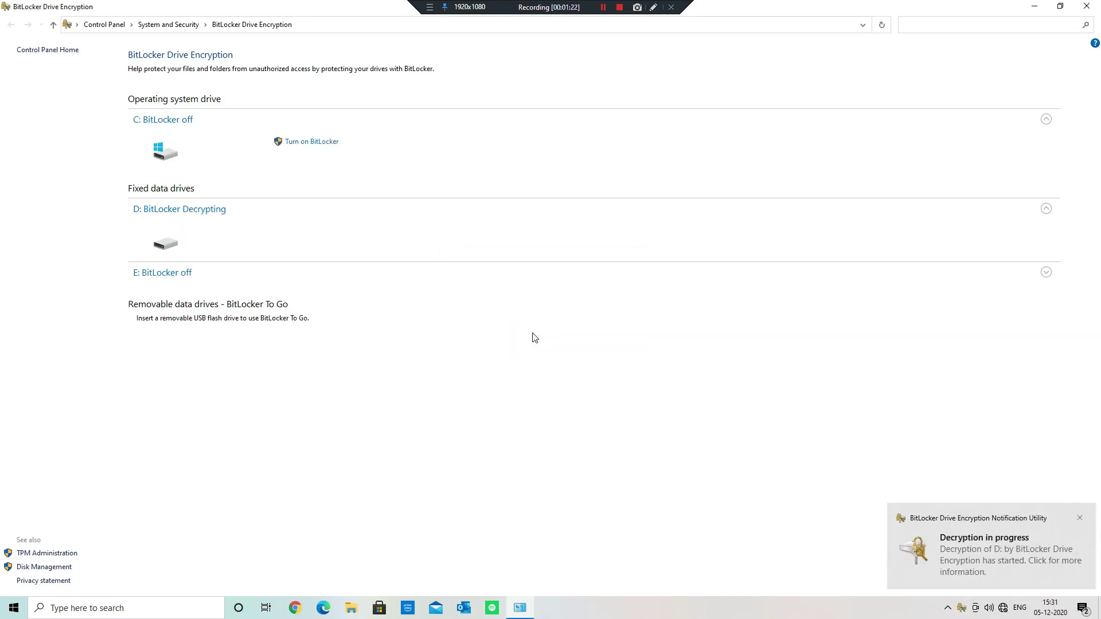
click(980, 553)
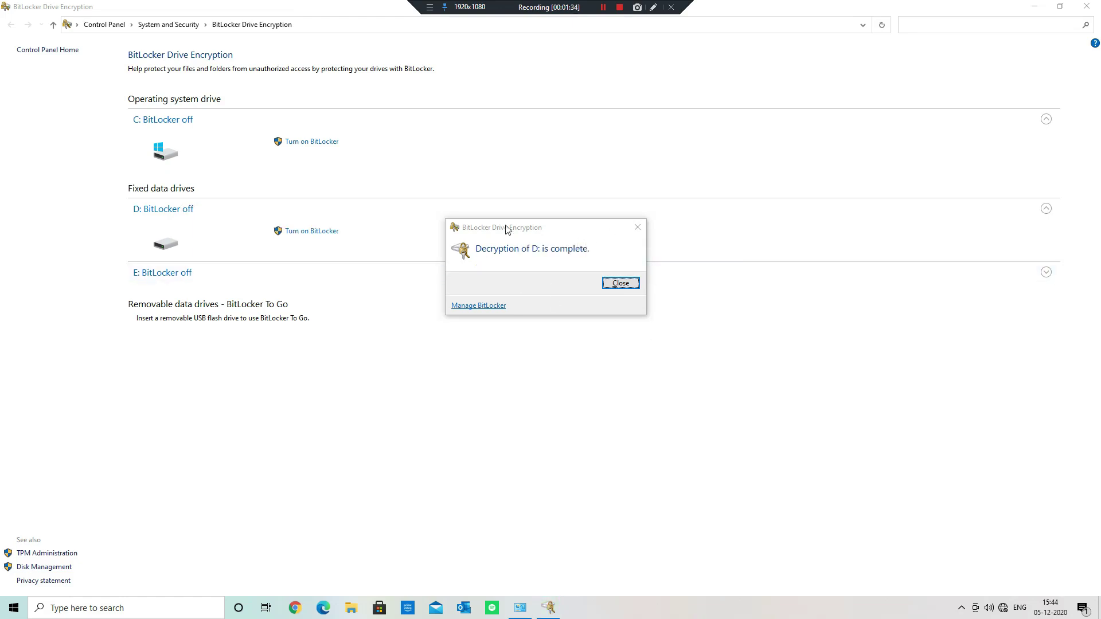
click(620, 283)
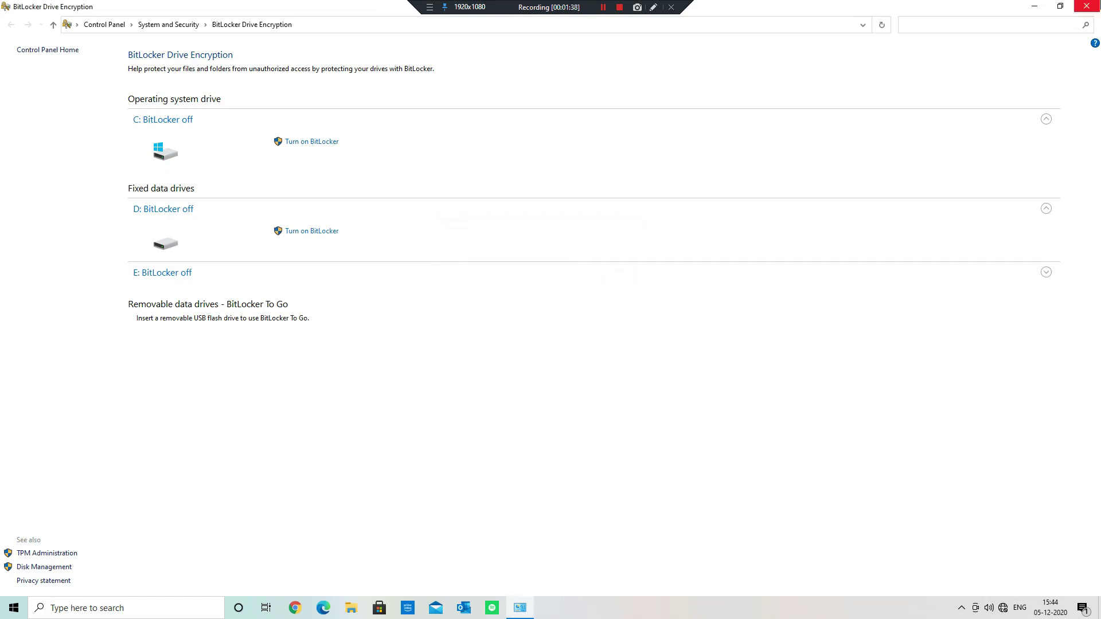
Close the BitLocker Drive Encryption window and check Local Disk (D:) in This PC, closing that window as well
click(1086, 6)
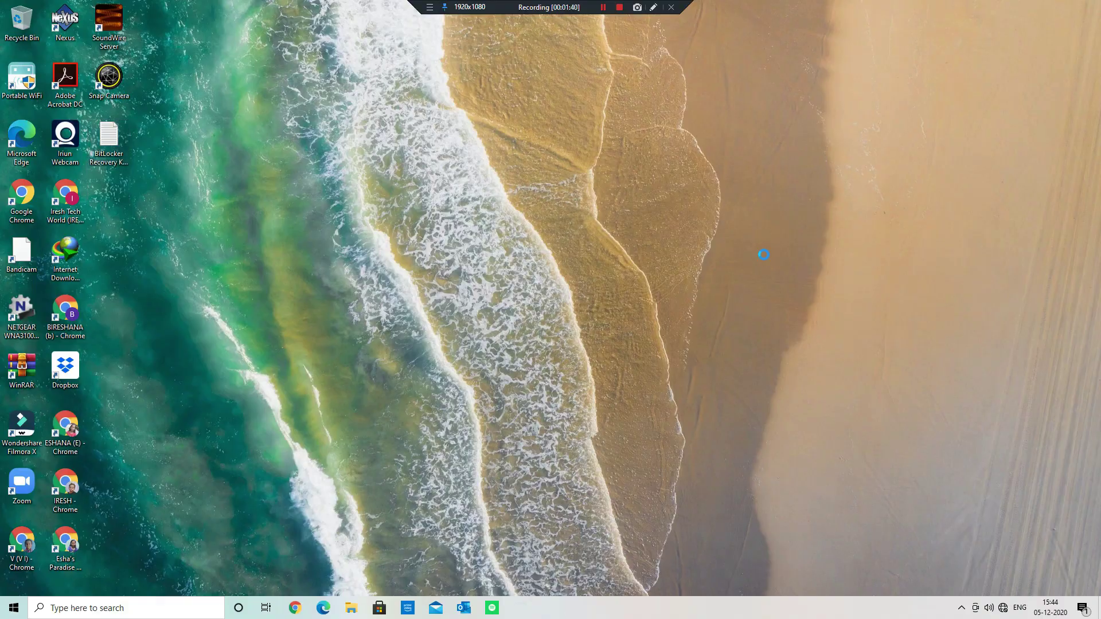
key(super+e)
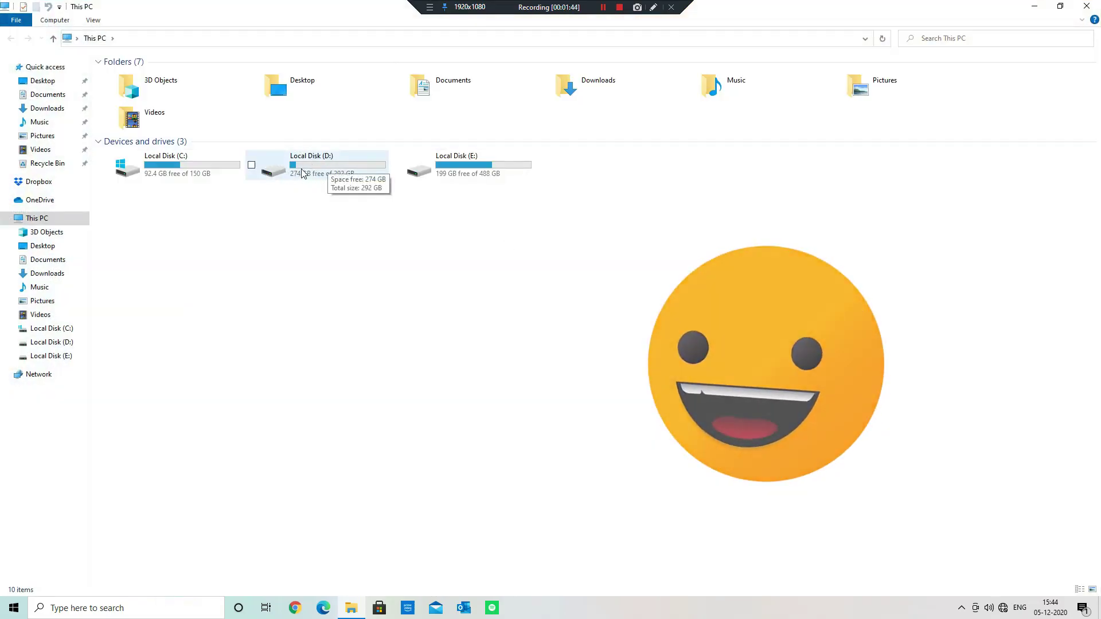
click(1086, 5)
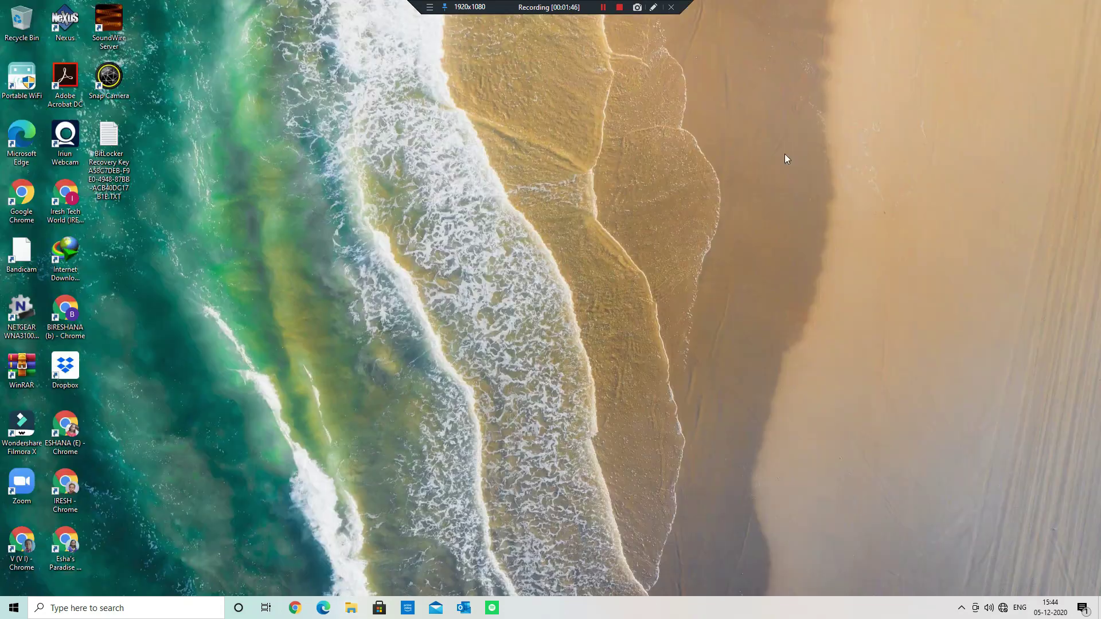